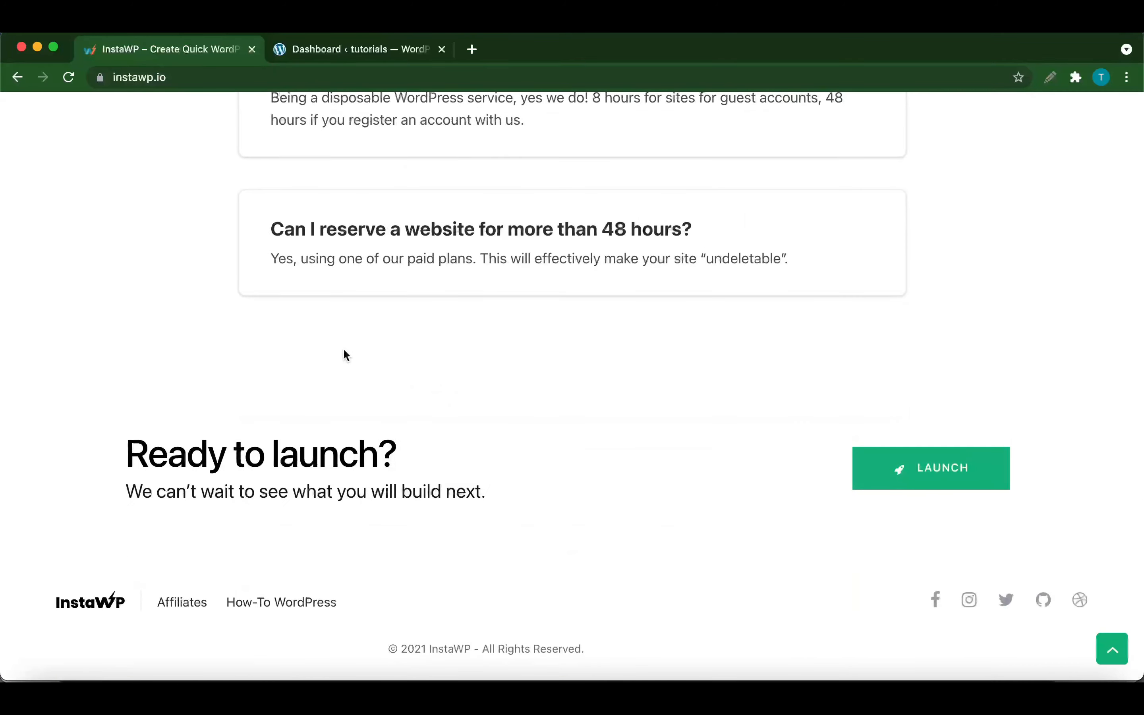
# Switch from the InstaWP site to the tutorials WordPress admin and open the QSM dashboard.
pyautogui.scroll(15, 344, 351)
pyautogui.scroll(15, 344, 352)
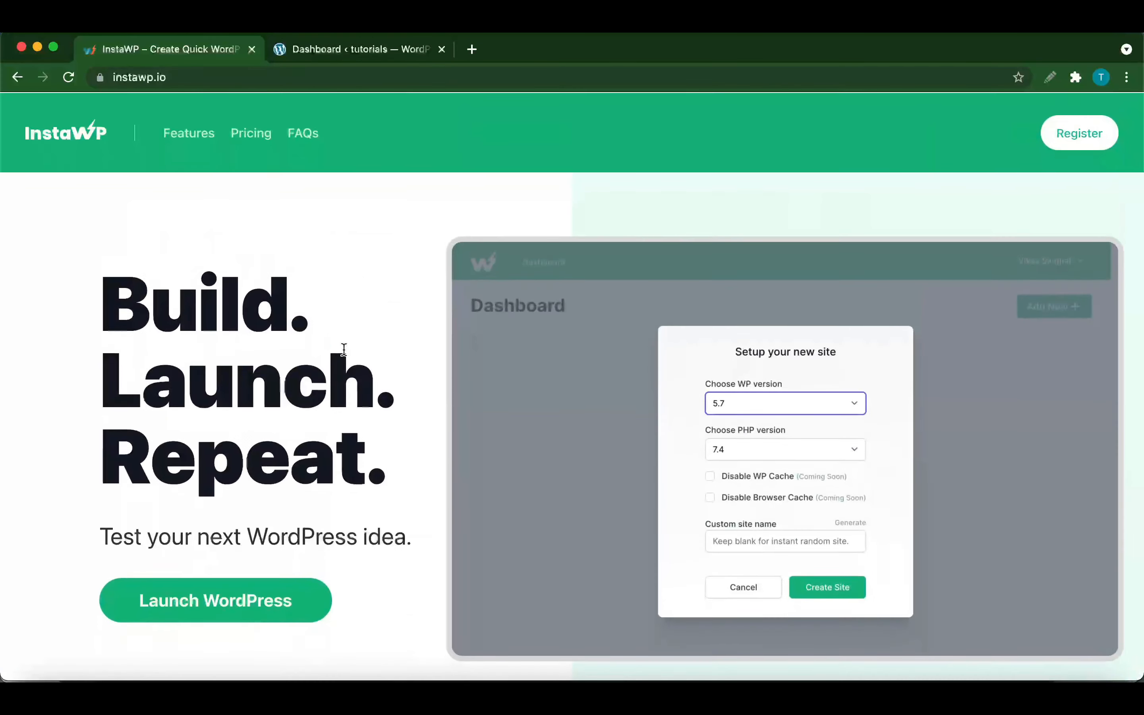
pyautogui.hotkey('ctrl', 'Tab')
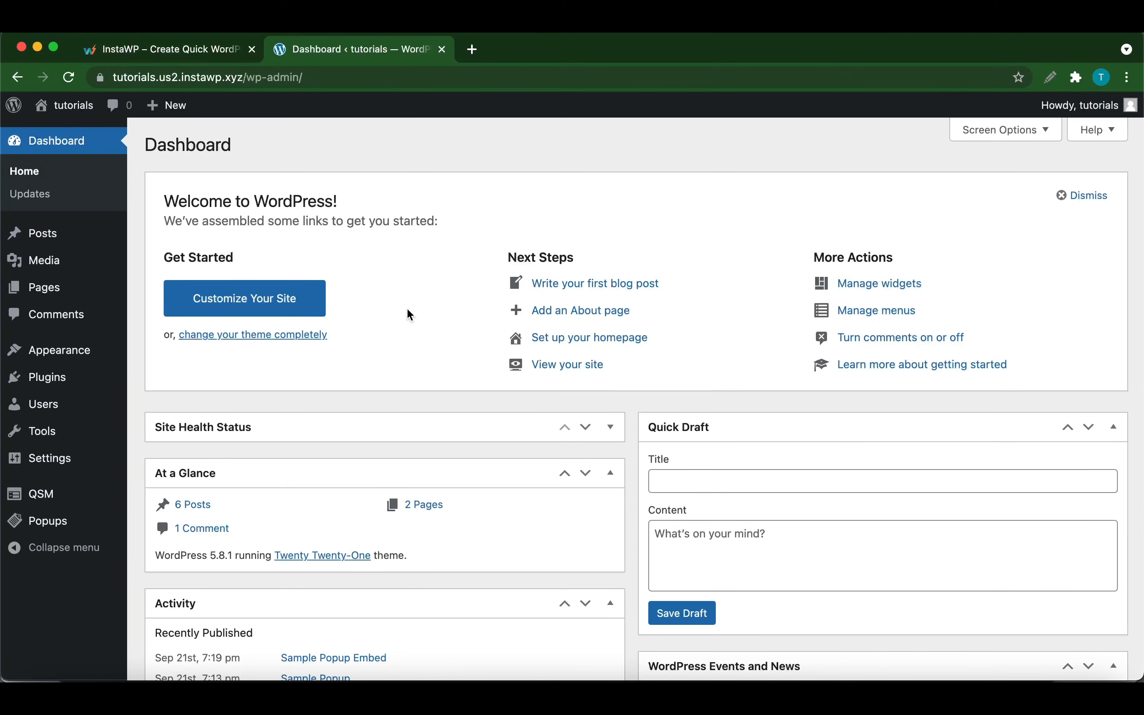
pyautogui.click(46, 497)
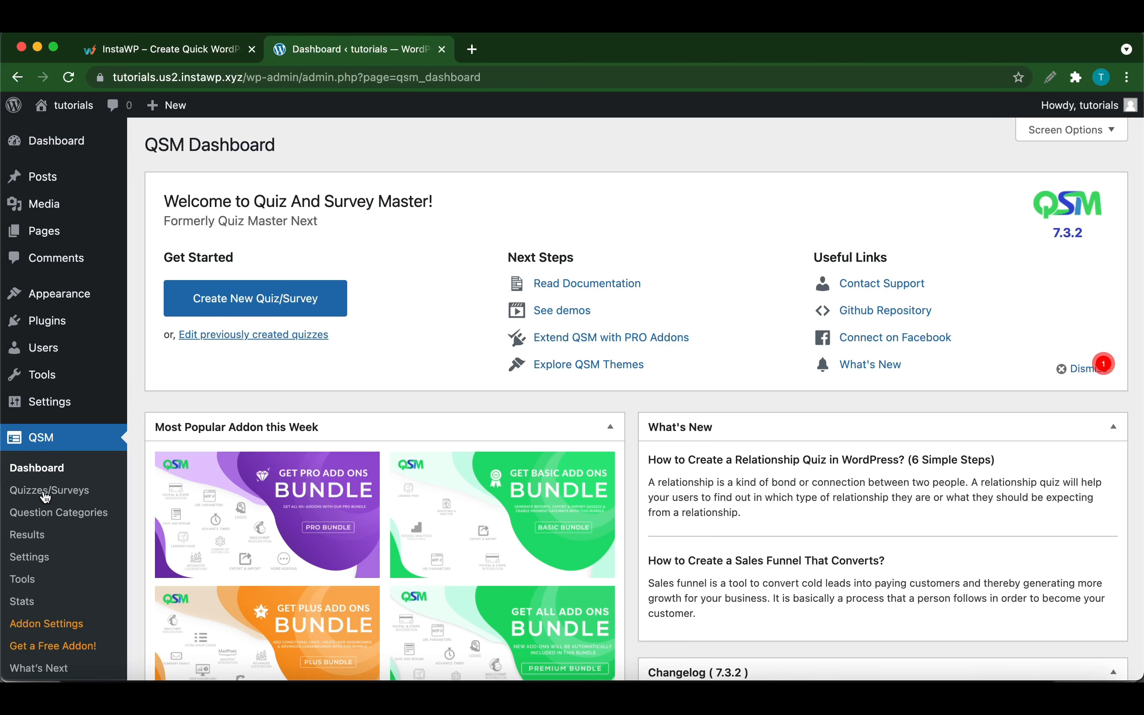
# Open the QSM PRO addons pricing page and examine the Pro, Plus and Basic plans and the individual addons.
pyautogui.click(611, 339)
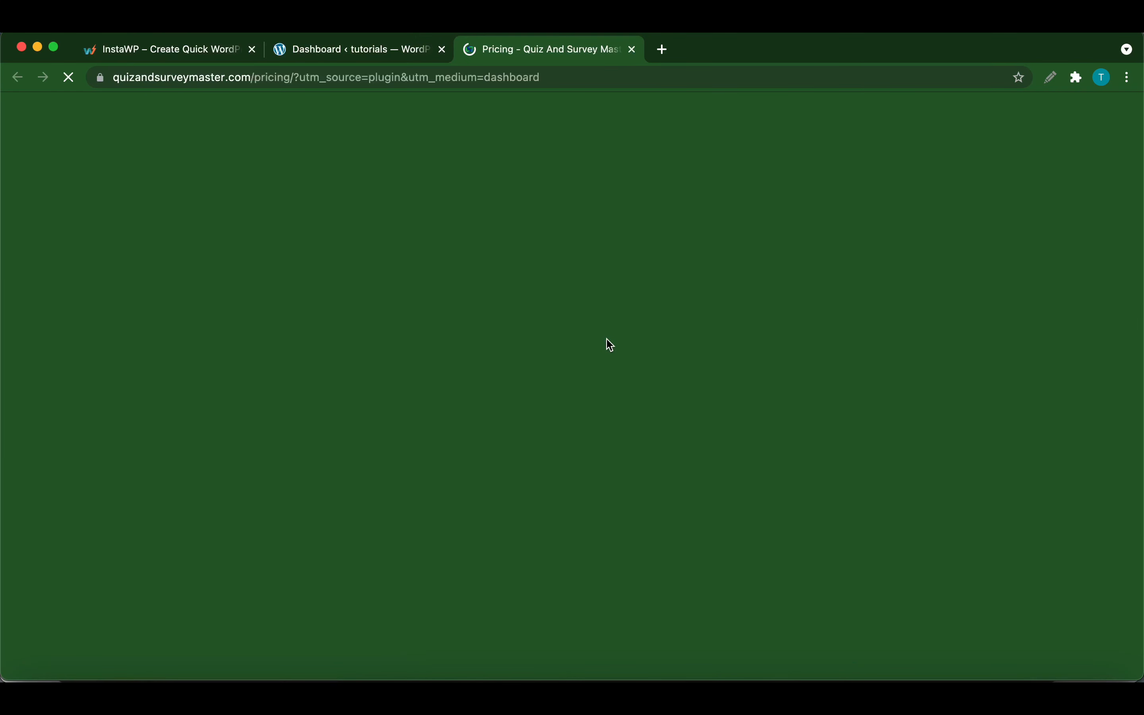
pyautogui.scroll(-5, 606, 337)
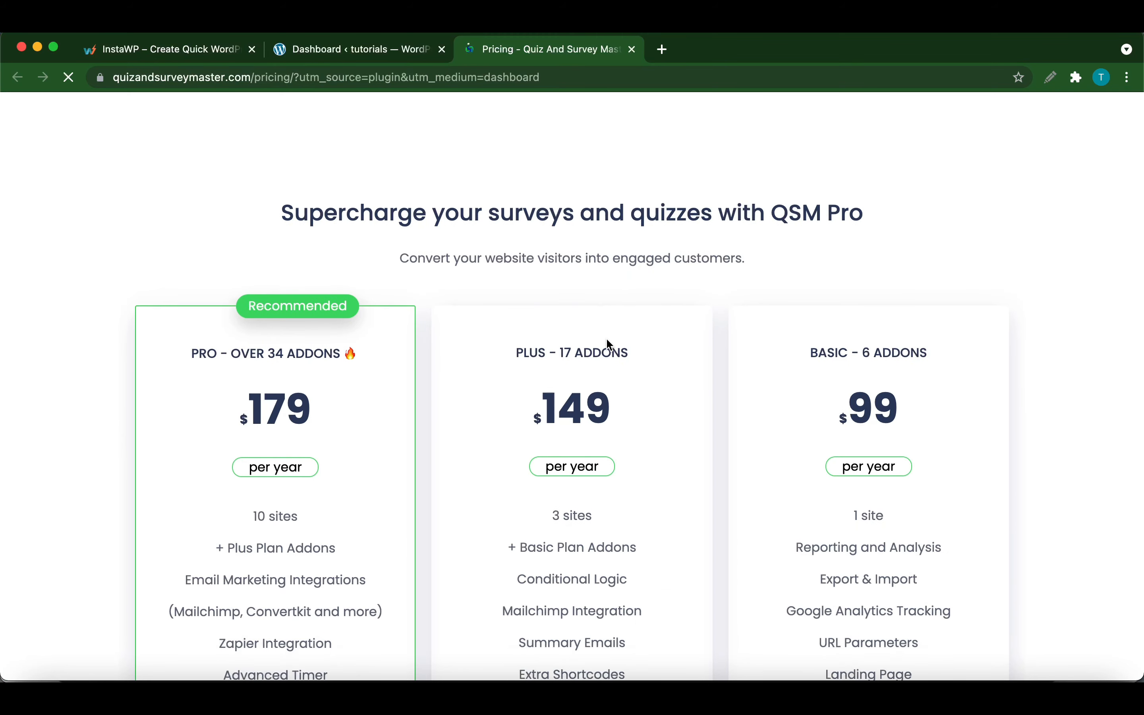
pyautogui.scroll(-6, 606, 344)
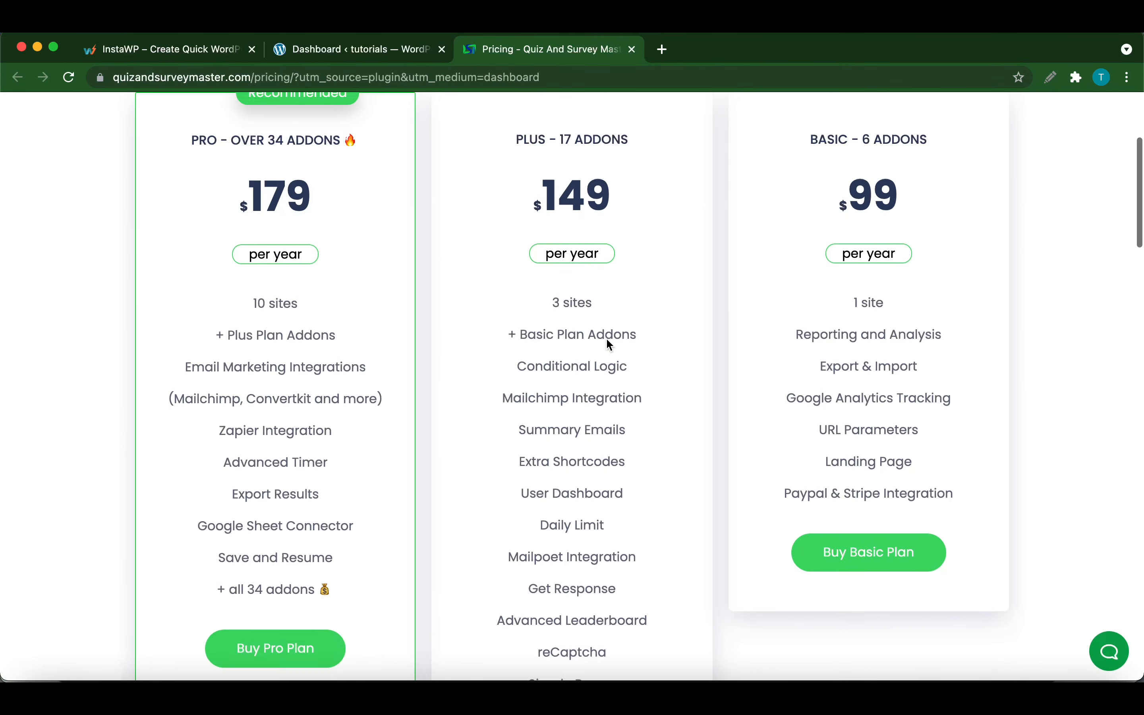
pyautogui.scroll(-20, 608, 338)
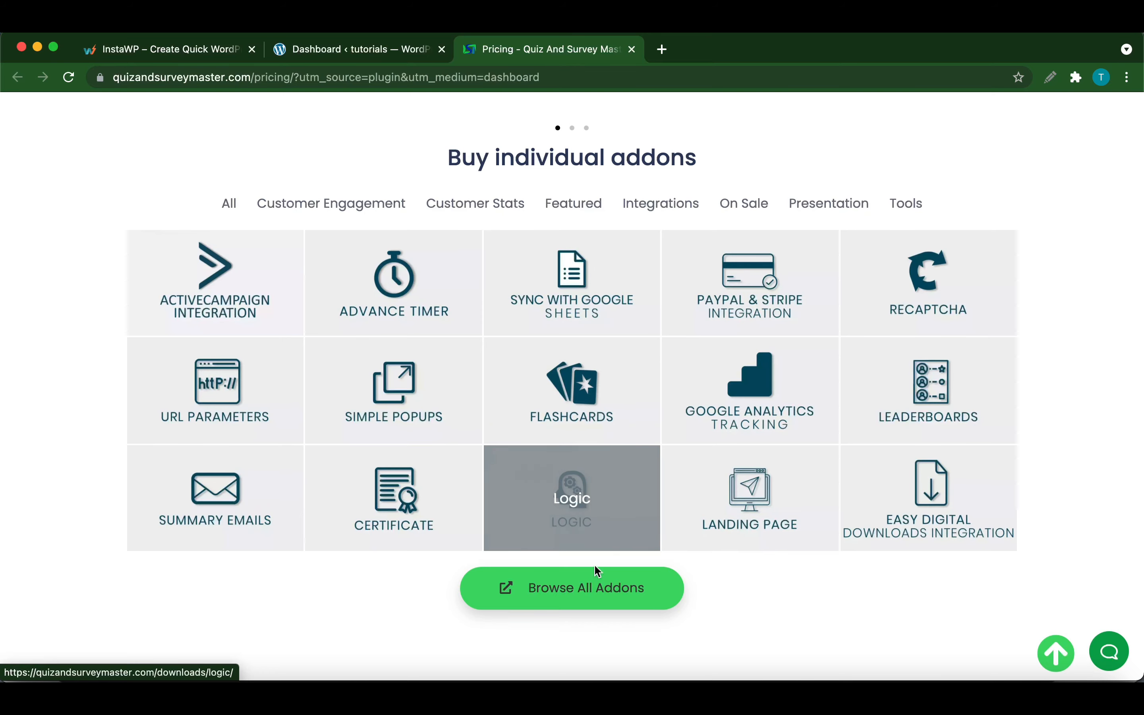
# Browse the full catalogue of QSM addons and open the Export Results addon page.
pyautogui.click(585, 590)
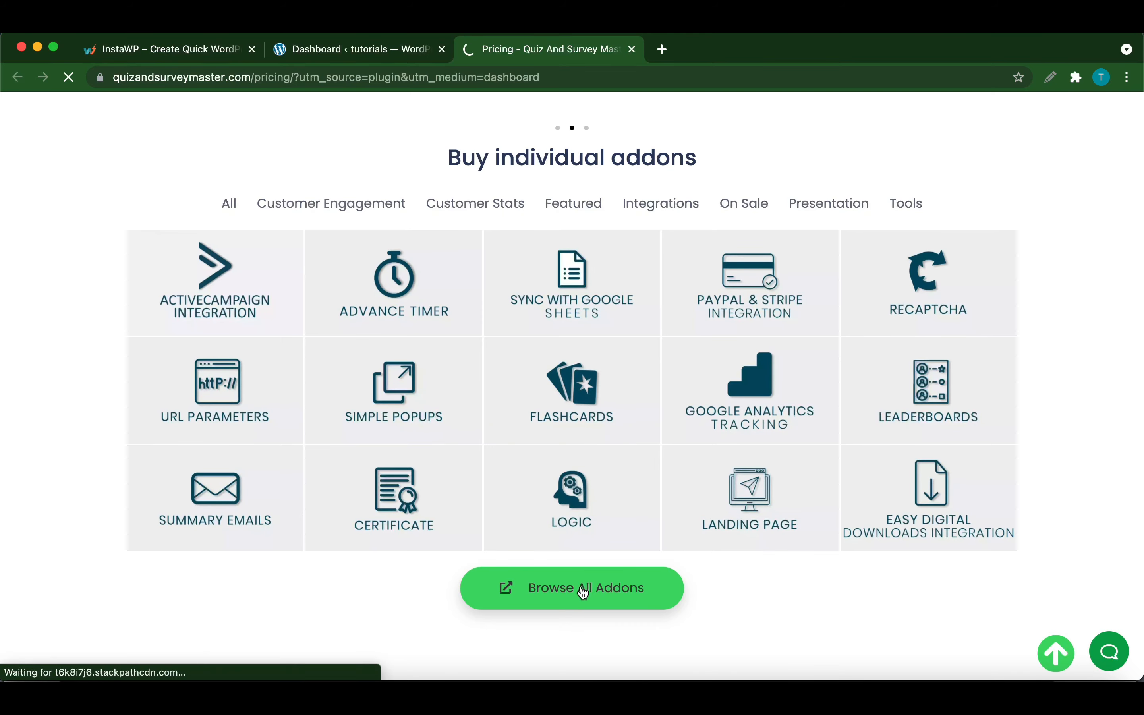
pyautogui.scroll(-8, 584, 594)
pyautogui.scroll(-6, 584, 594)
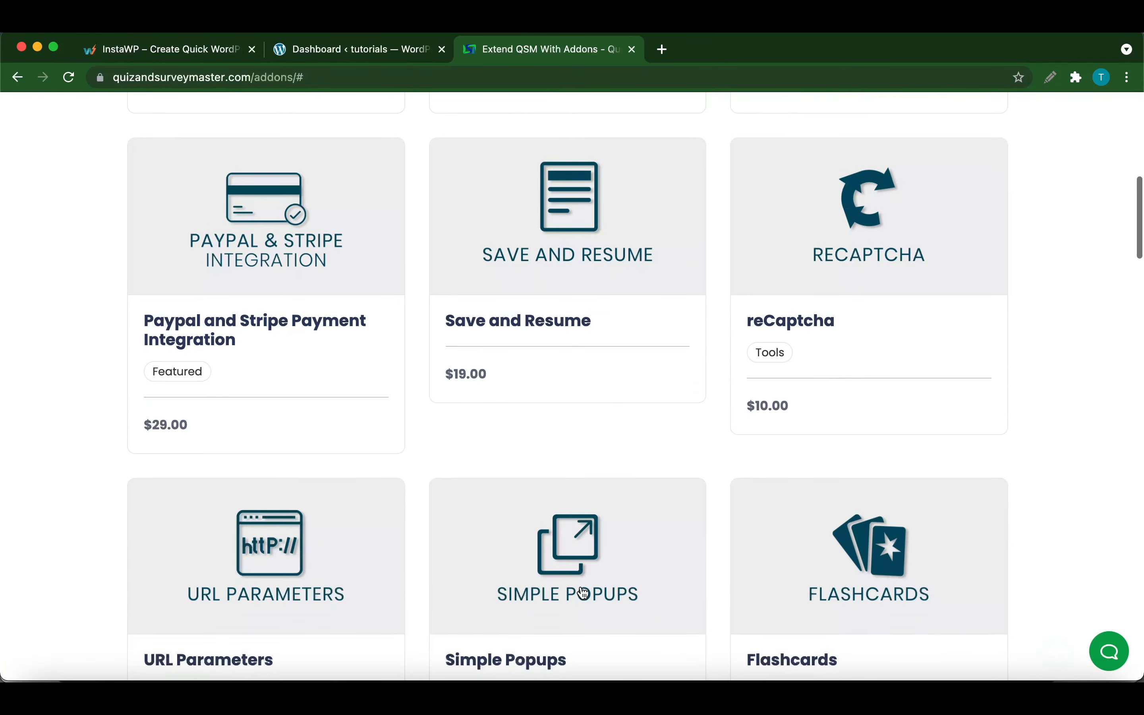
pyautogui.scroll(-10, 584, 594)
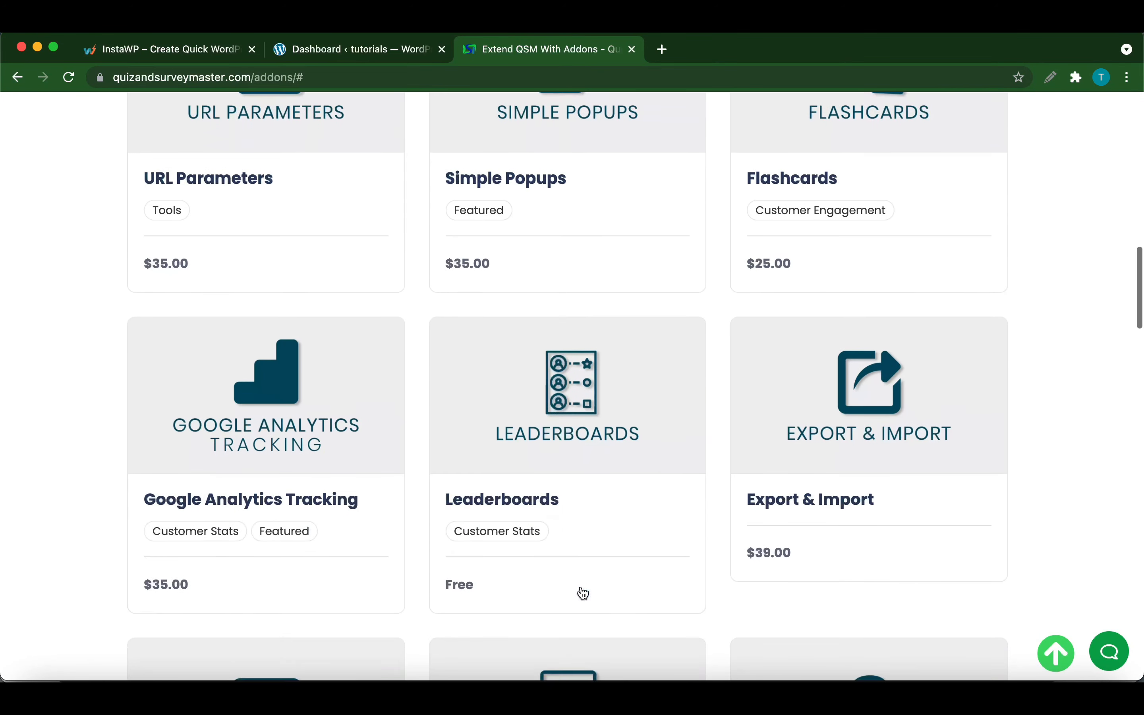
pyautogui.scroll(-9, 584, 594)
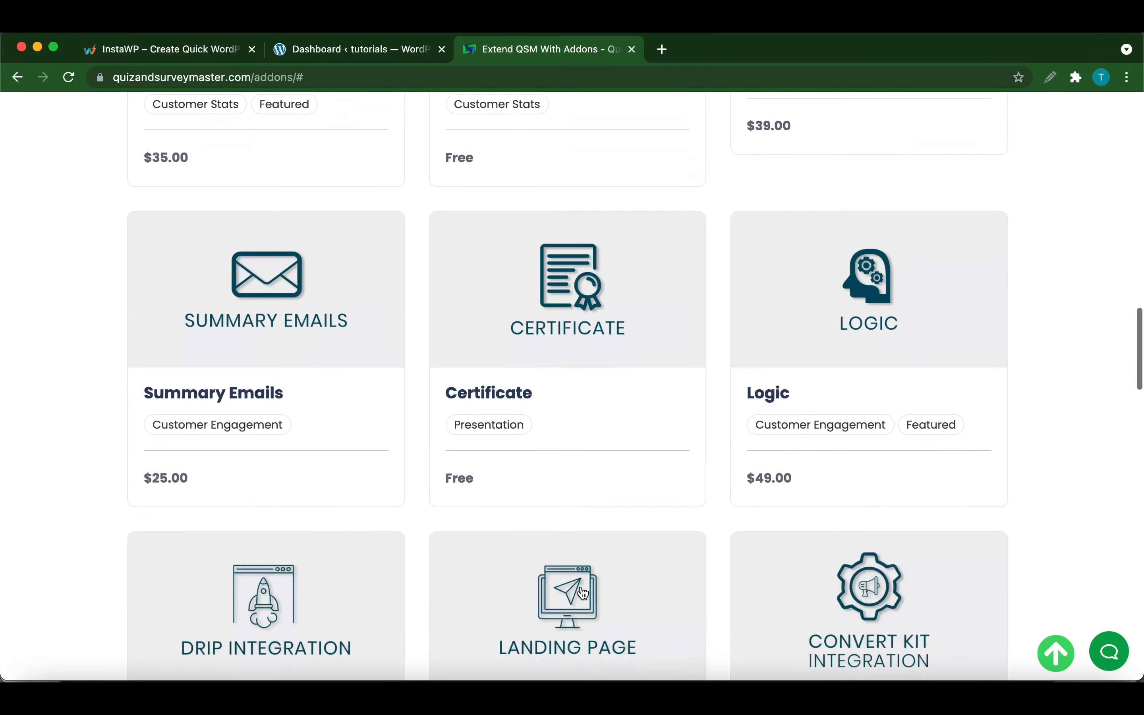
pyautogui.scroll(-15, 585, 594)
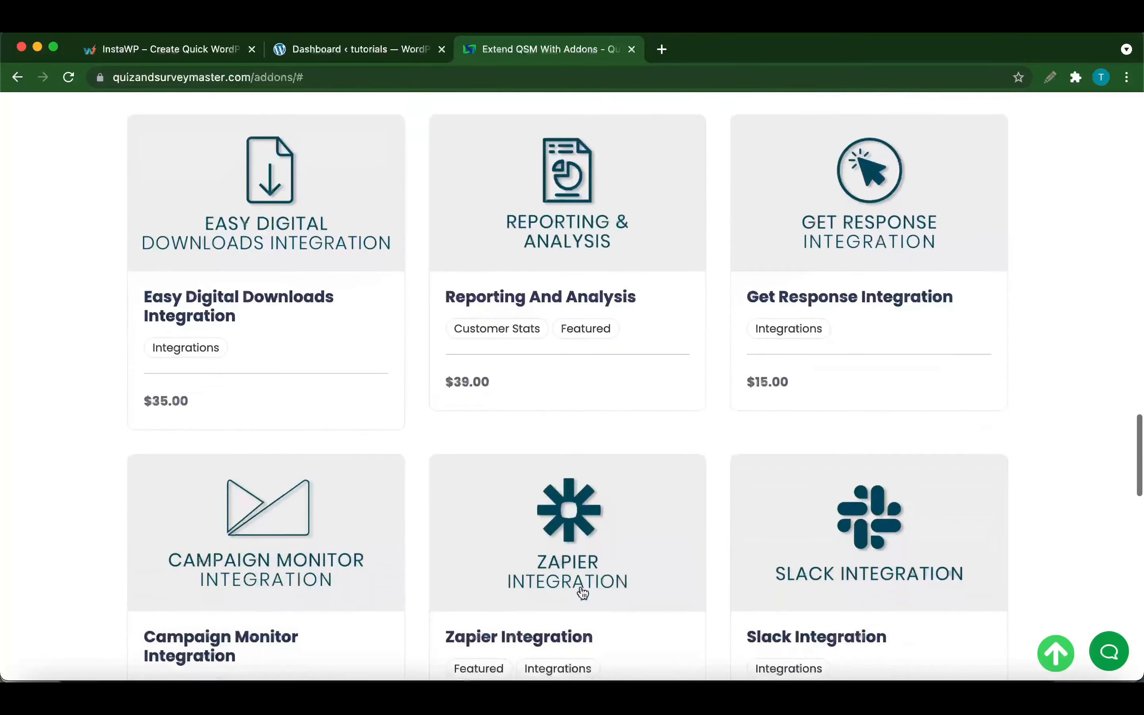
pyautogui.scroll(-4, 585, 594)
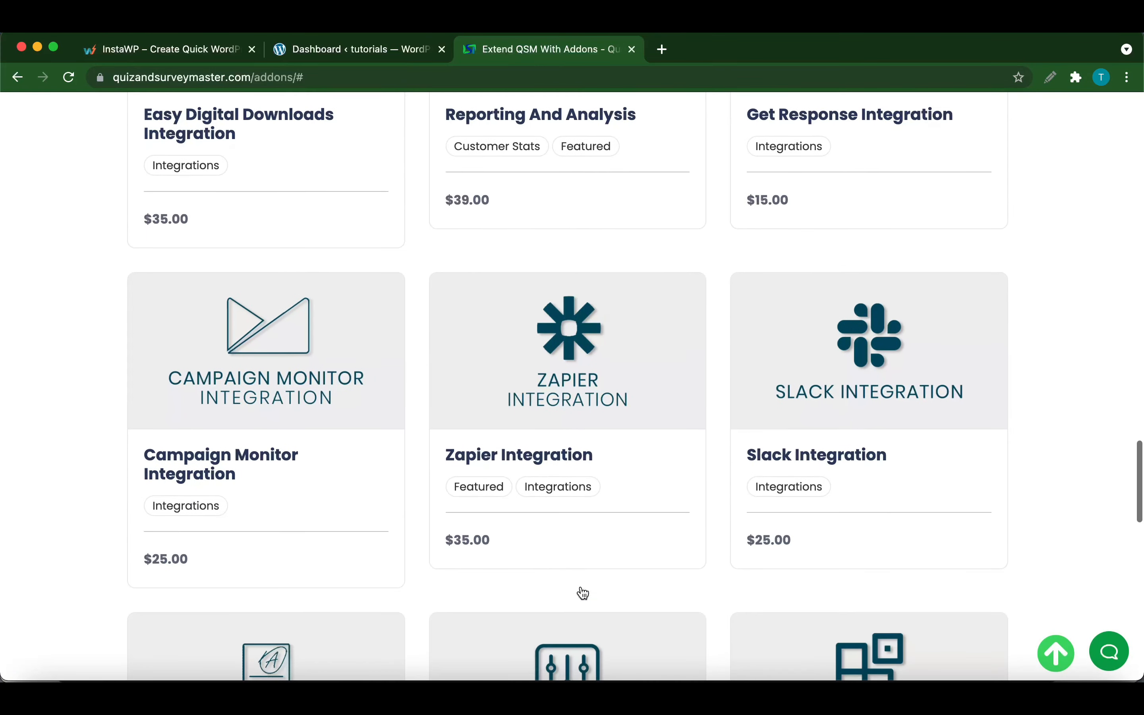
pyautogui.scroll(-11, 584, 594)
pyautogui.scroll(-5, 584, 594)
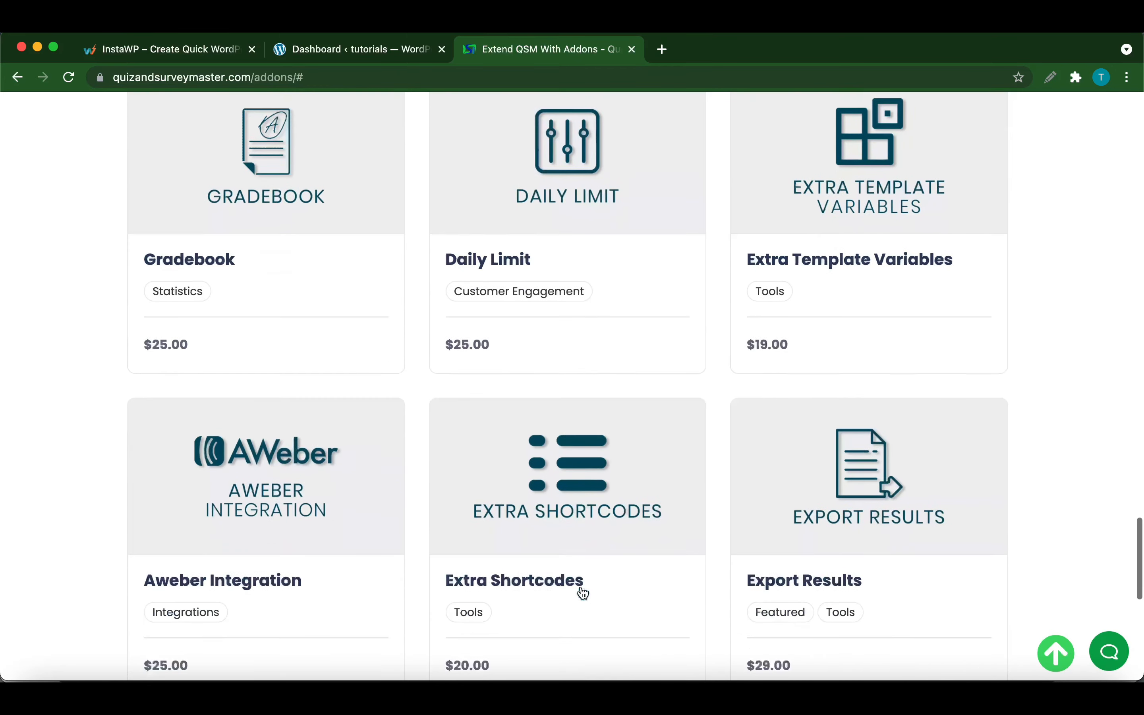
pyautogui.click(830, 309)
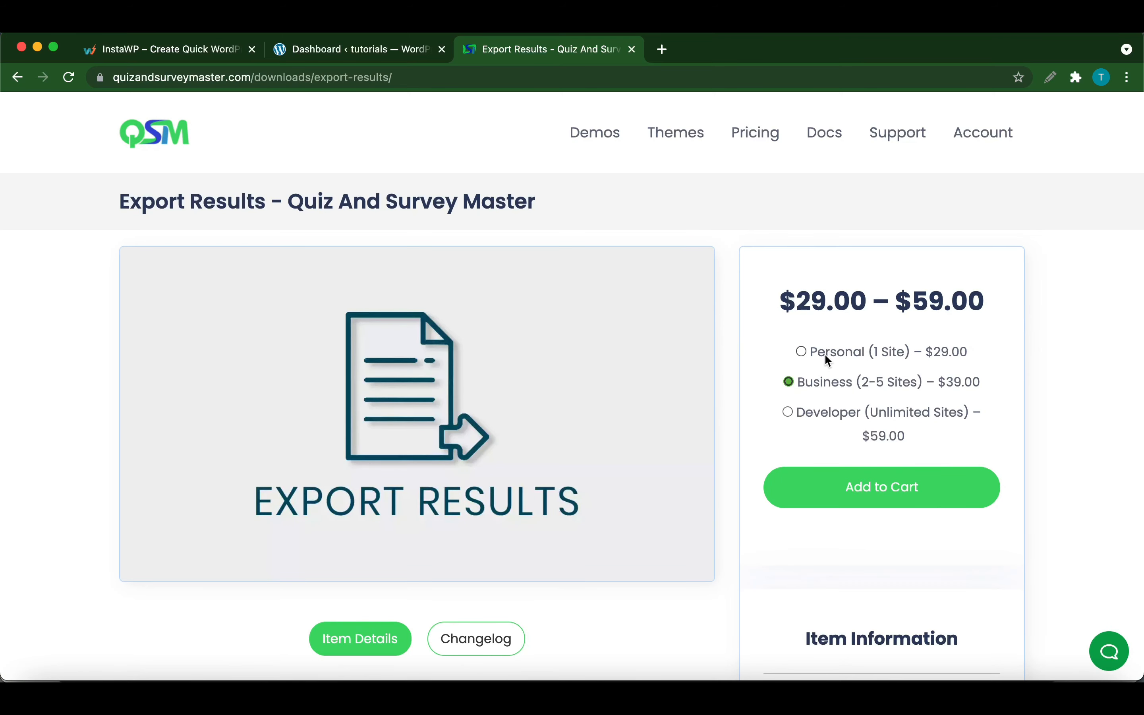
# Add the Business (2-5 Sites) option of Export Results to the cart, and review the checkout form before closing the page.
pyautogui.click(862, 486)
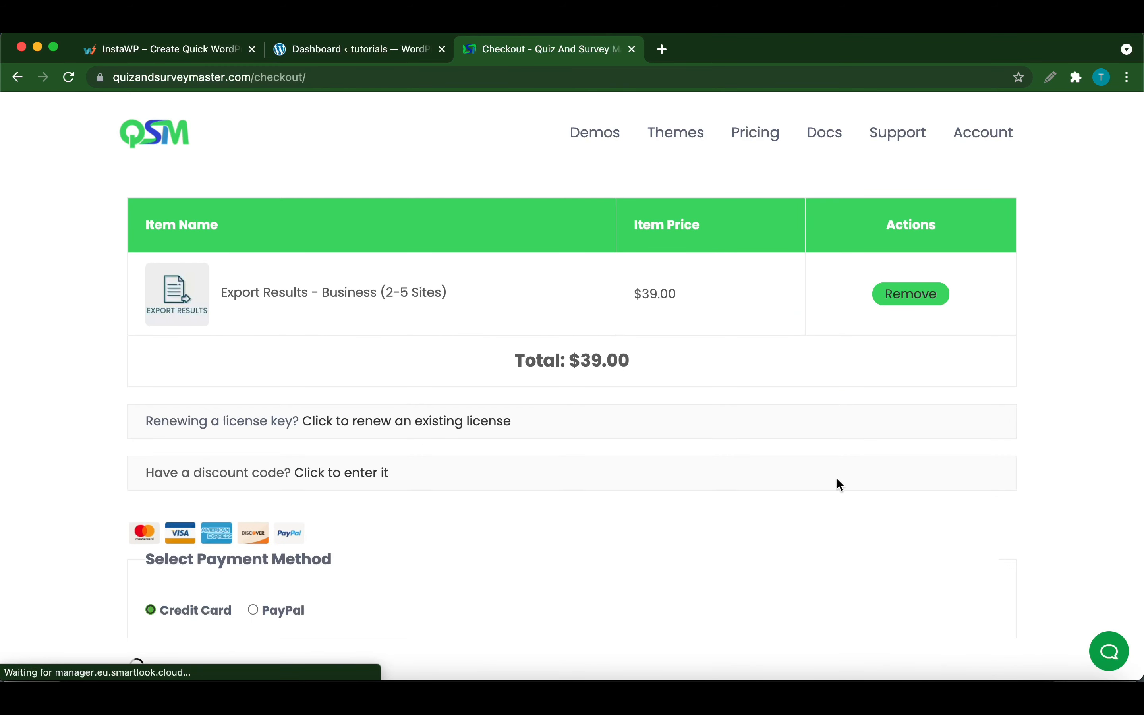
pyautogui.scroll(-15, 695, 406)
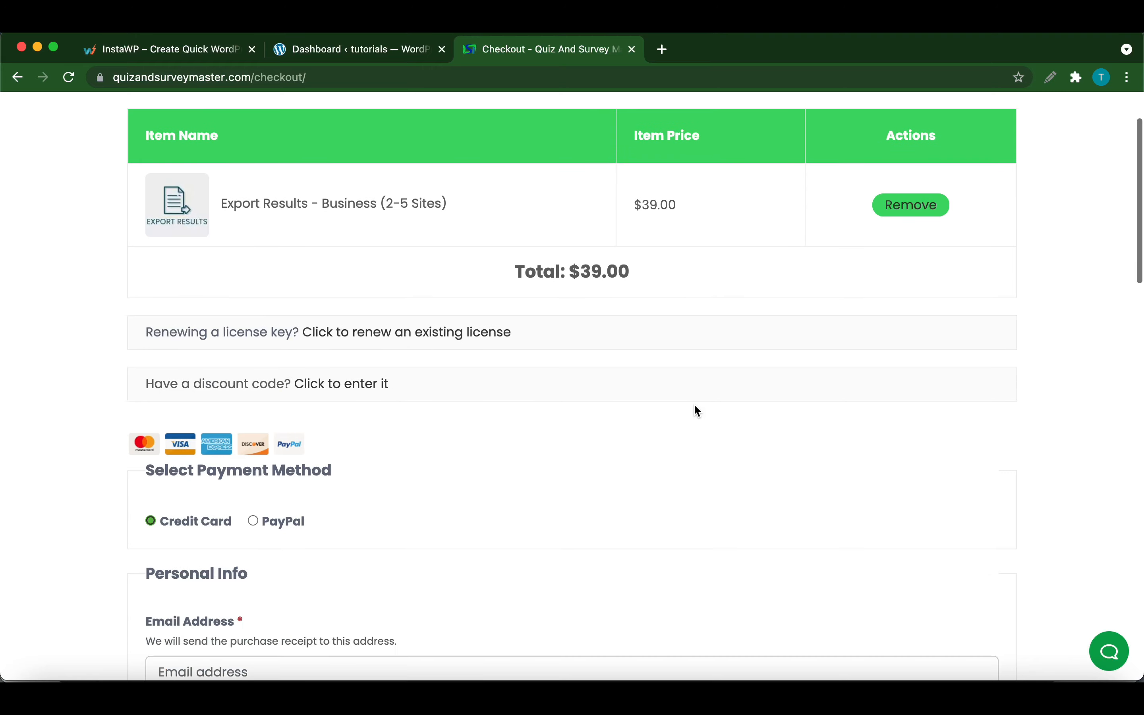
pyautogui.scroll(-6, 695, 402)
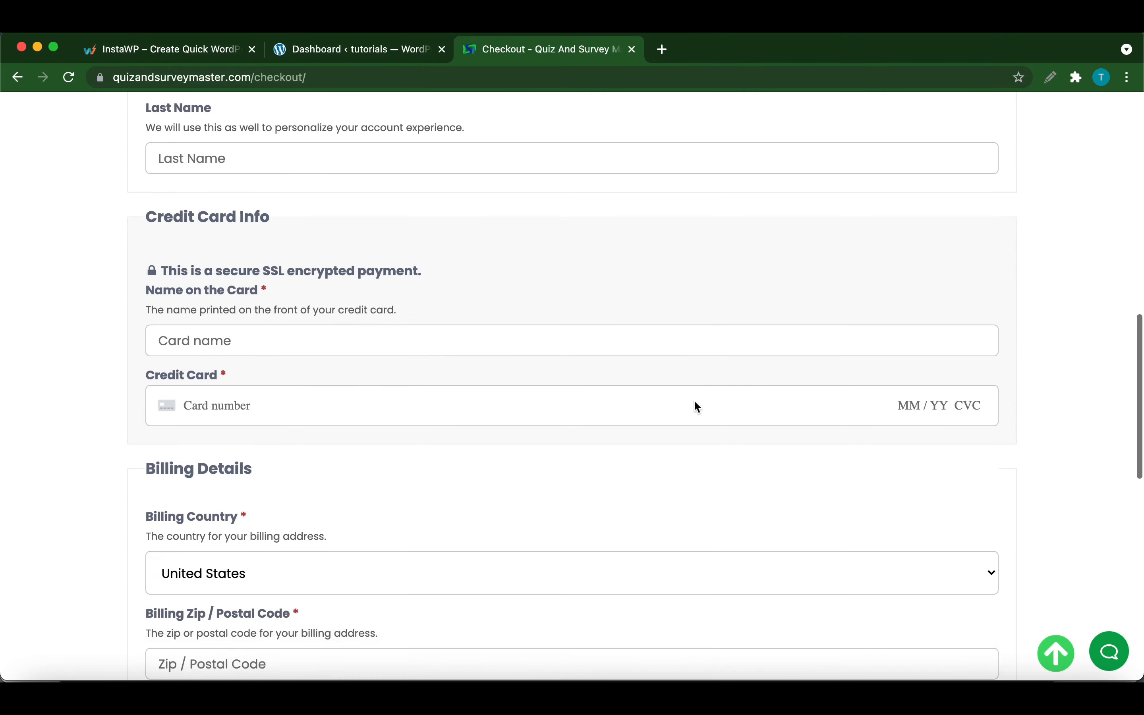
pyautogui.scroll(9, 695, 403)
pyautogui.scroll(10, 694, 402)
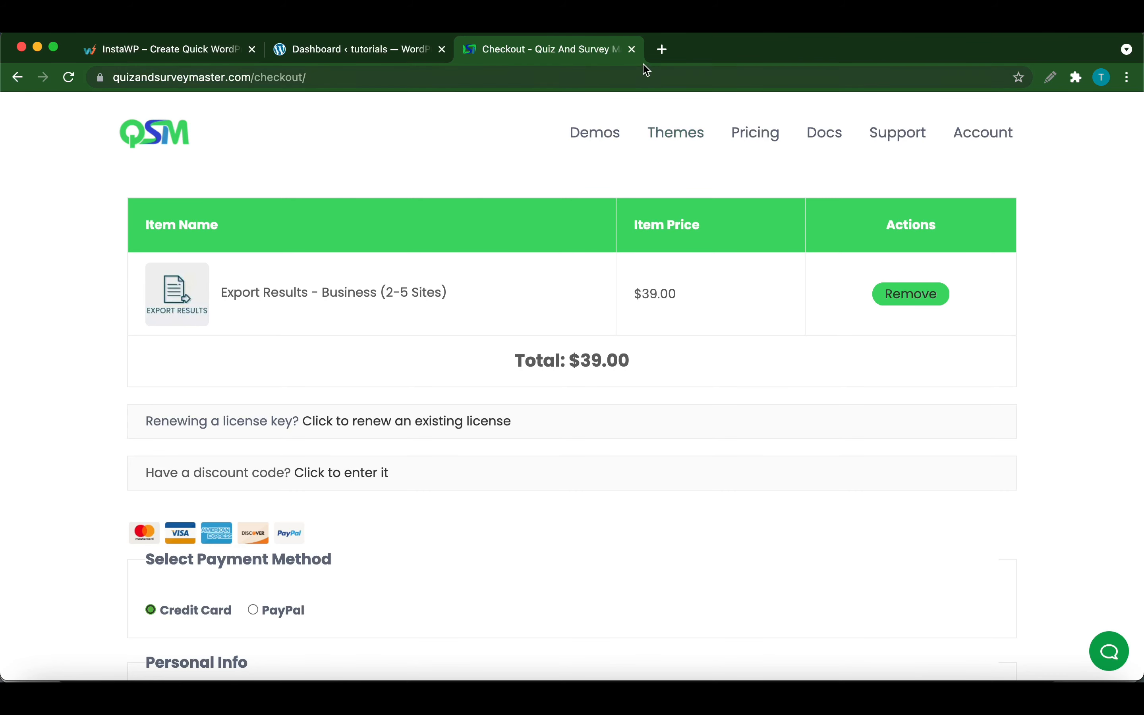
pyautogui.click(633, 50)
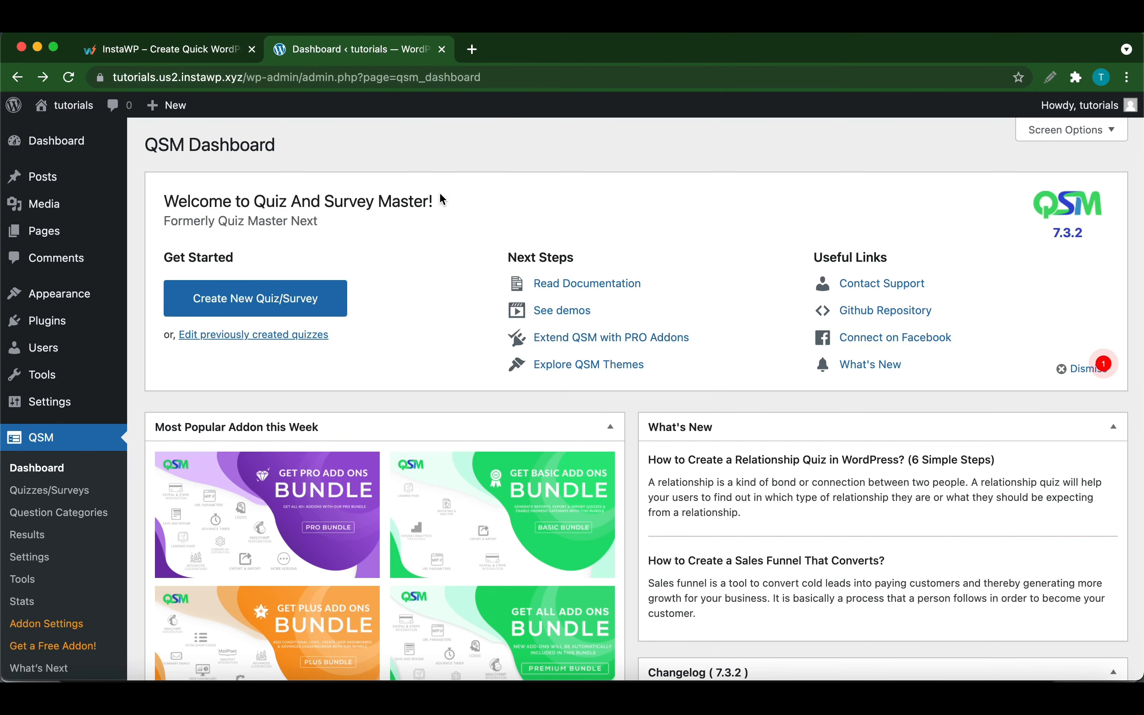
# Install the QSM Export Results plugin from the file qsm-export-results.zip and activate it.
pyautogui.moveTo(68, 327)
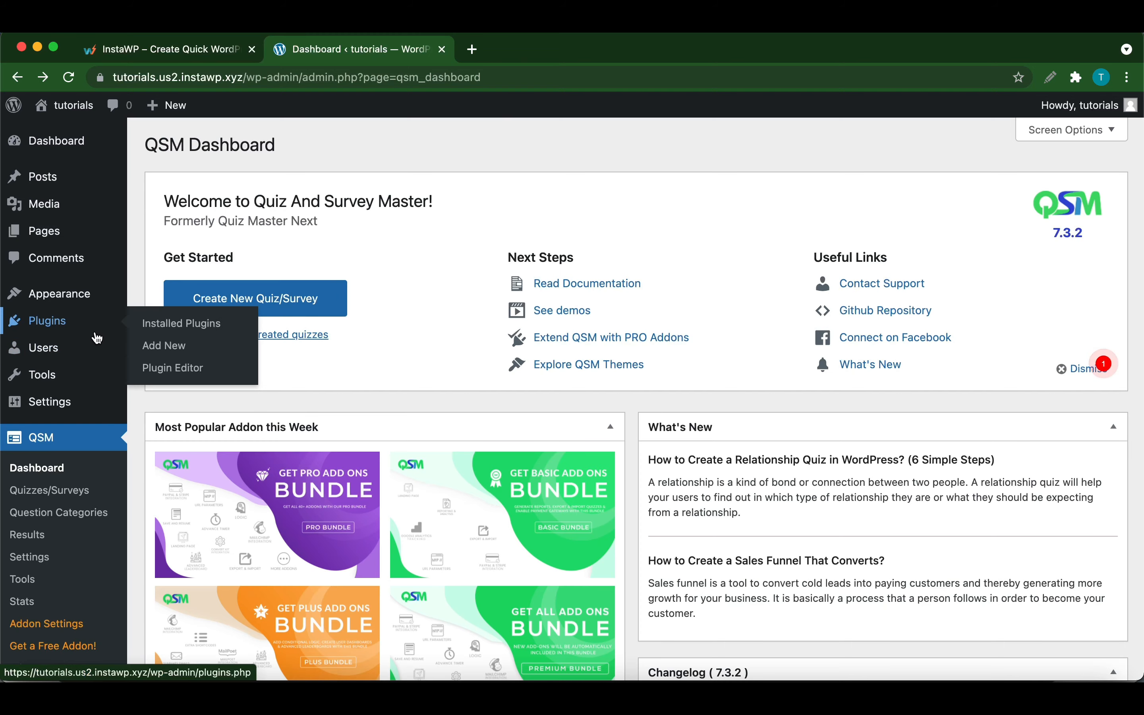
pyautogui.click(157, 353)
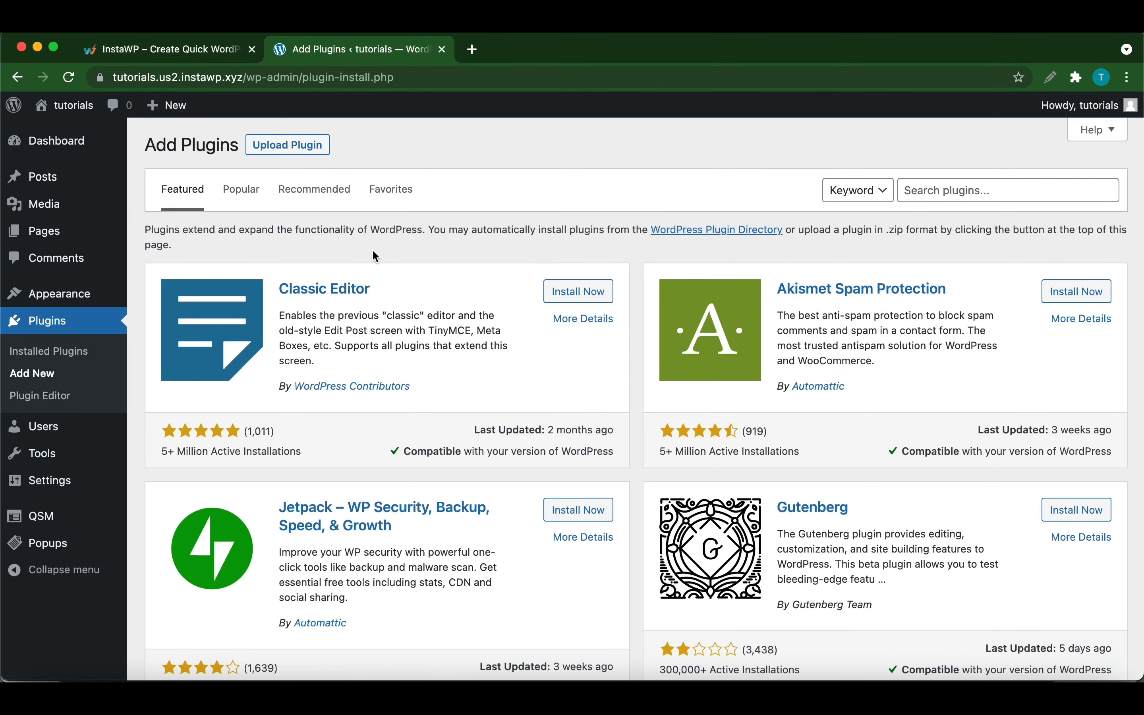
pyautogui.click(291, 150)
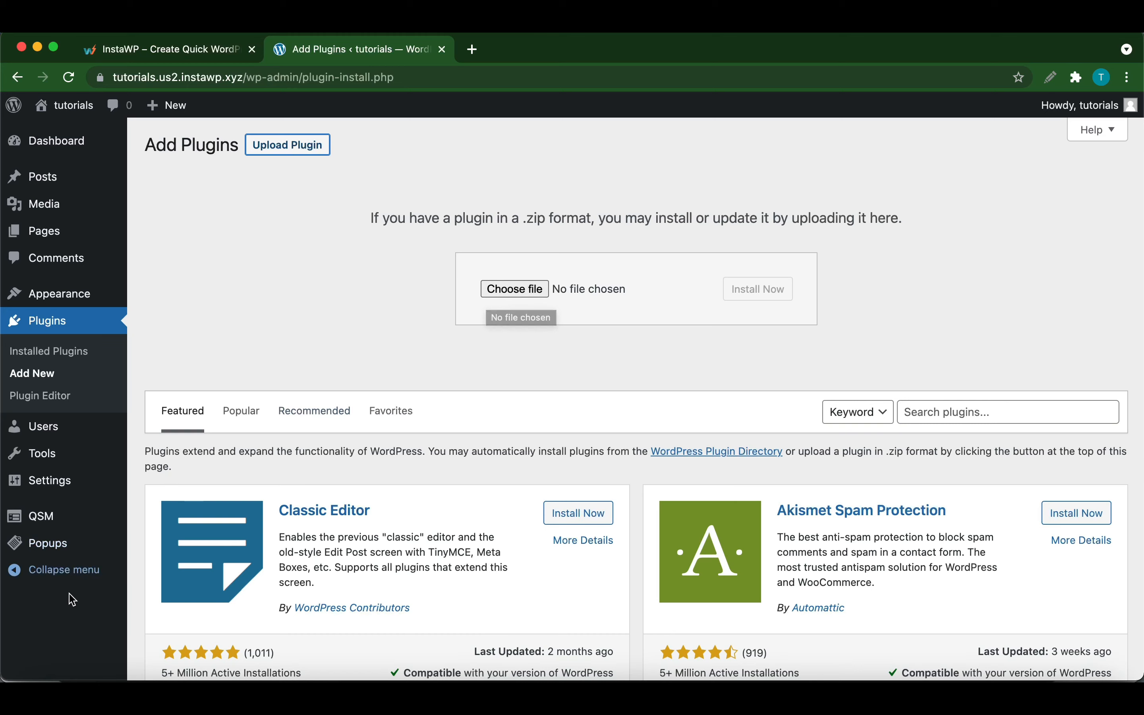
pyautogui.click(39, 684)
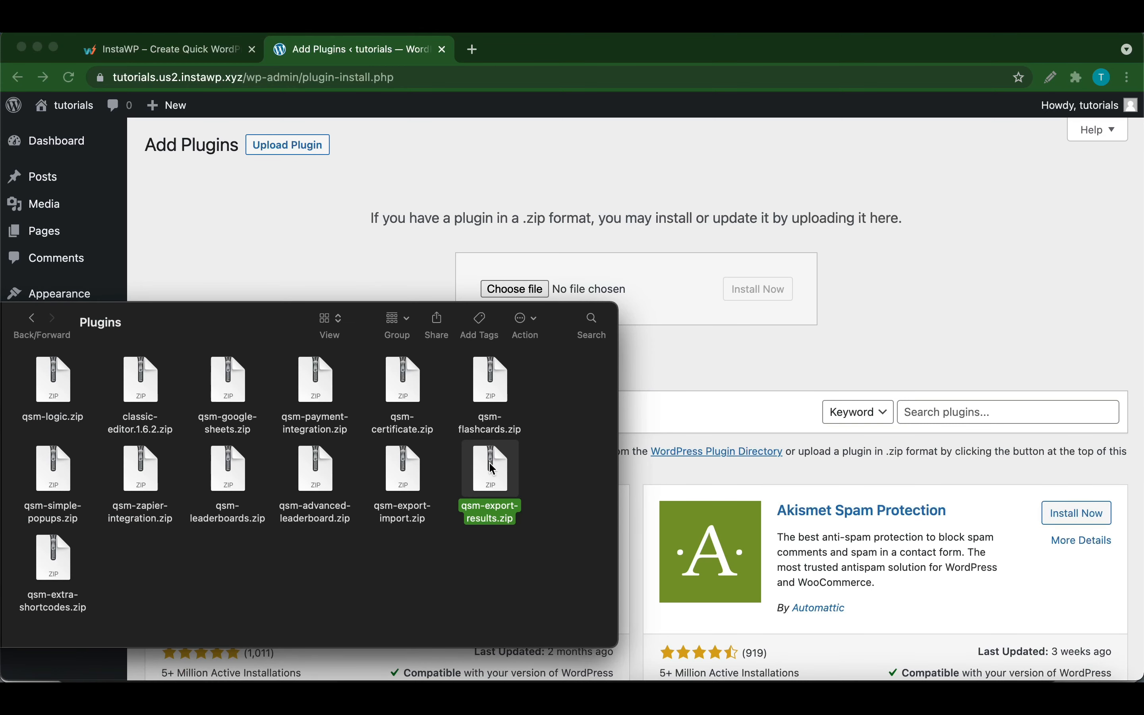
pyautogui.moveTo(501, 465); pyautogui.dragTo(572, 288)
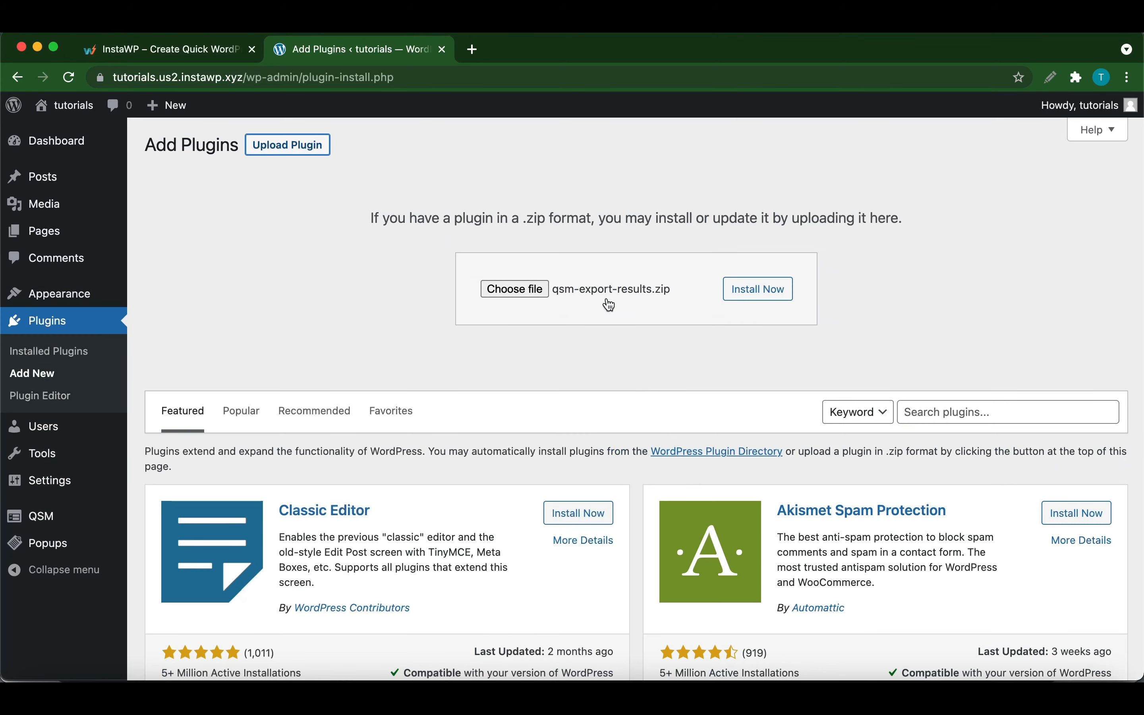
pyautogui.click(755, 301)
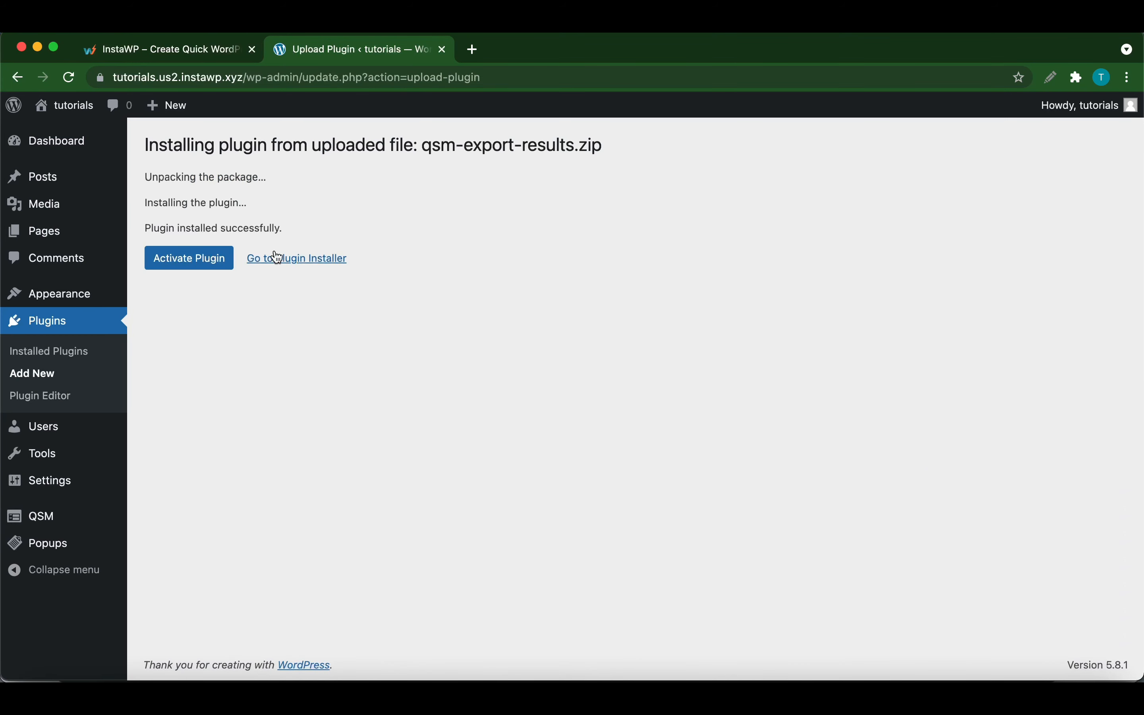
pyautogui.click(194, 257)
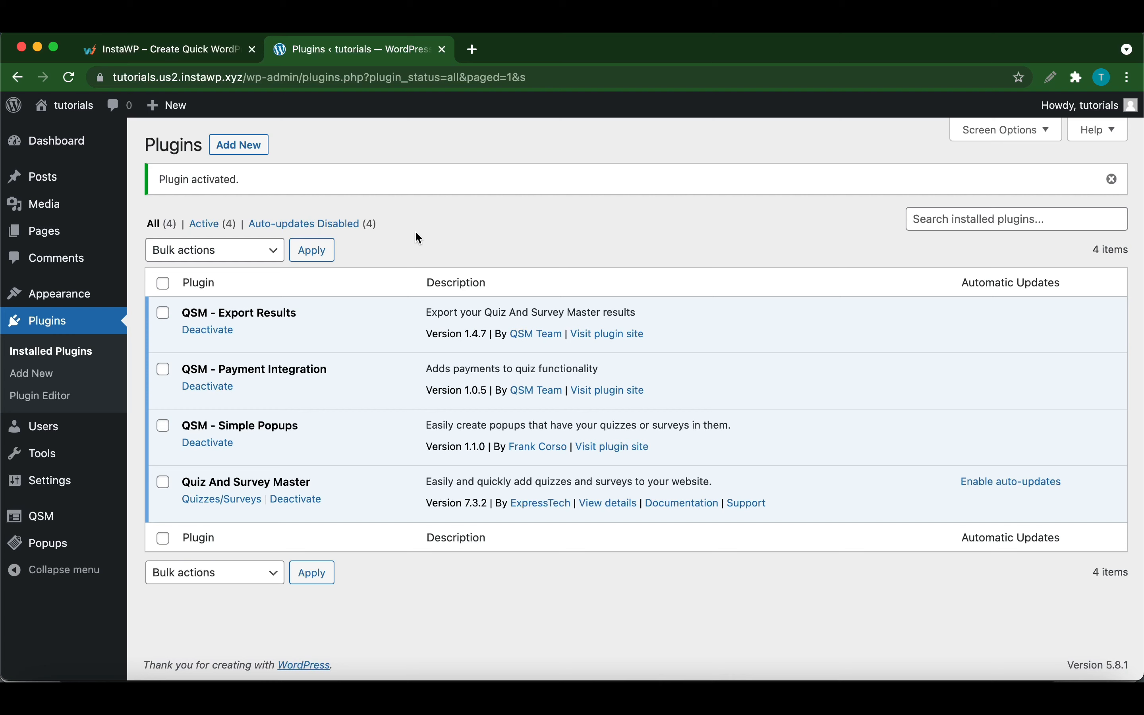
# Open the Export Results settings among the QSM addons, paste the license key and save it.
pyautogui.moveTo(36, 516)
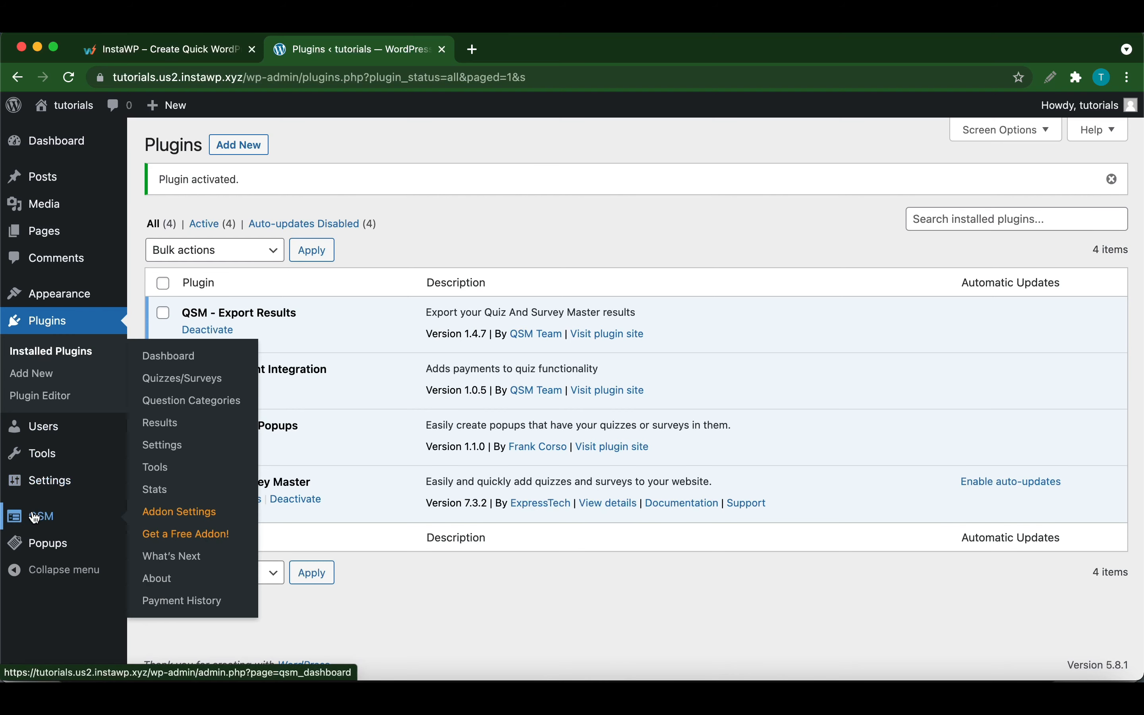
pyautogui.click(161, 521)
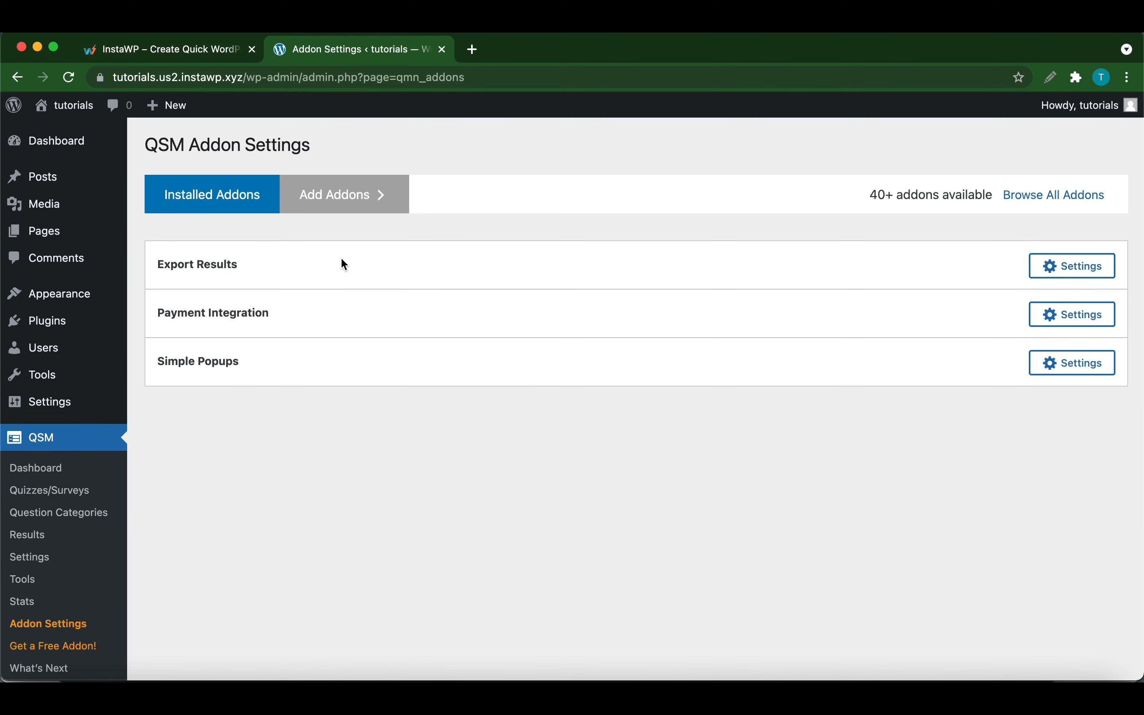
pyautogui.click(1048, 265)
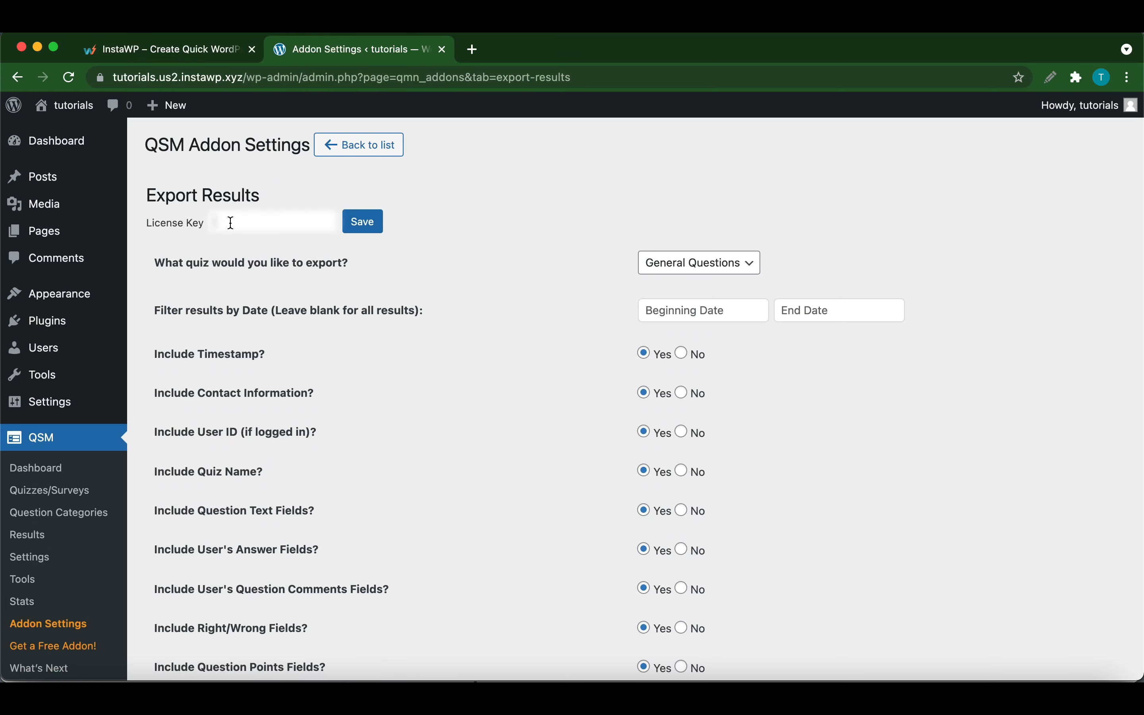
pyautogui.press('super+v')
pyautogui.click(370, 229)
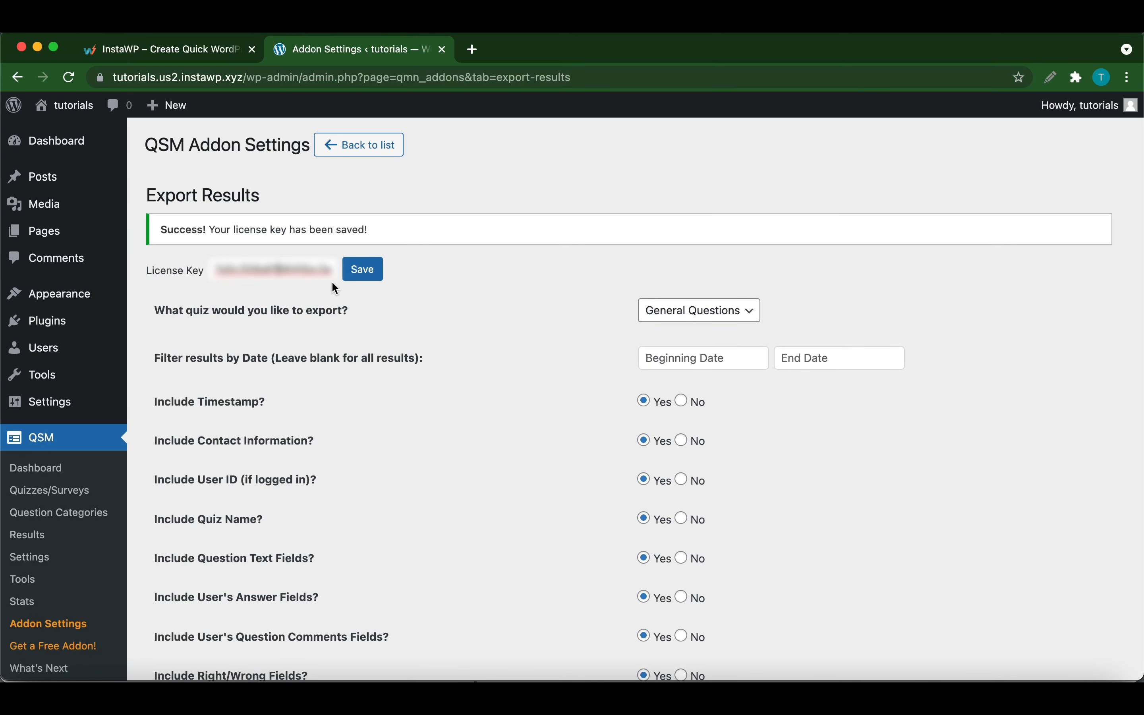
# Select Work Survey as the quiz whose results are exported.
pyautogui.scroll(-2, 308, 289)
pyautogui.click(707, 267)
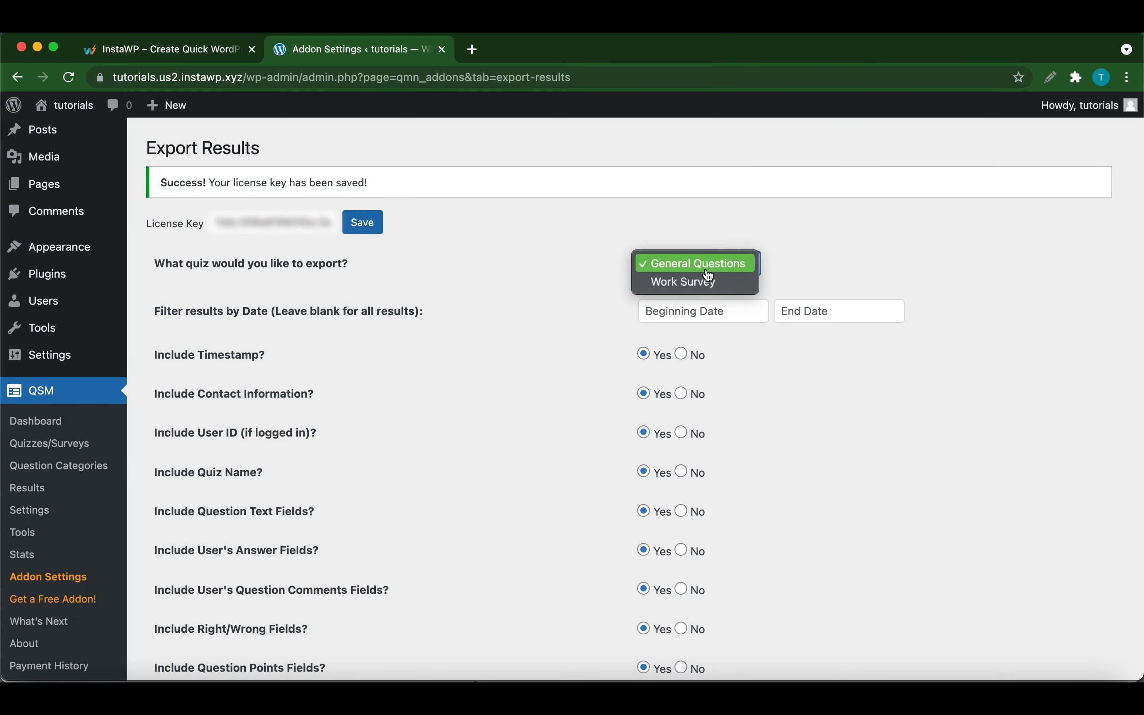
pyautogui.click(691, 283)
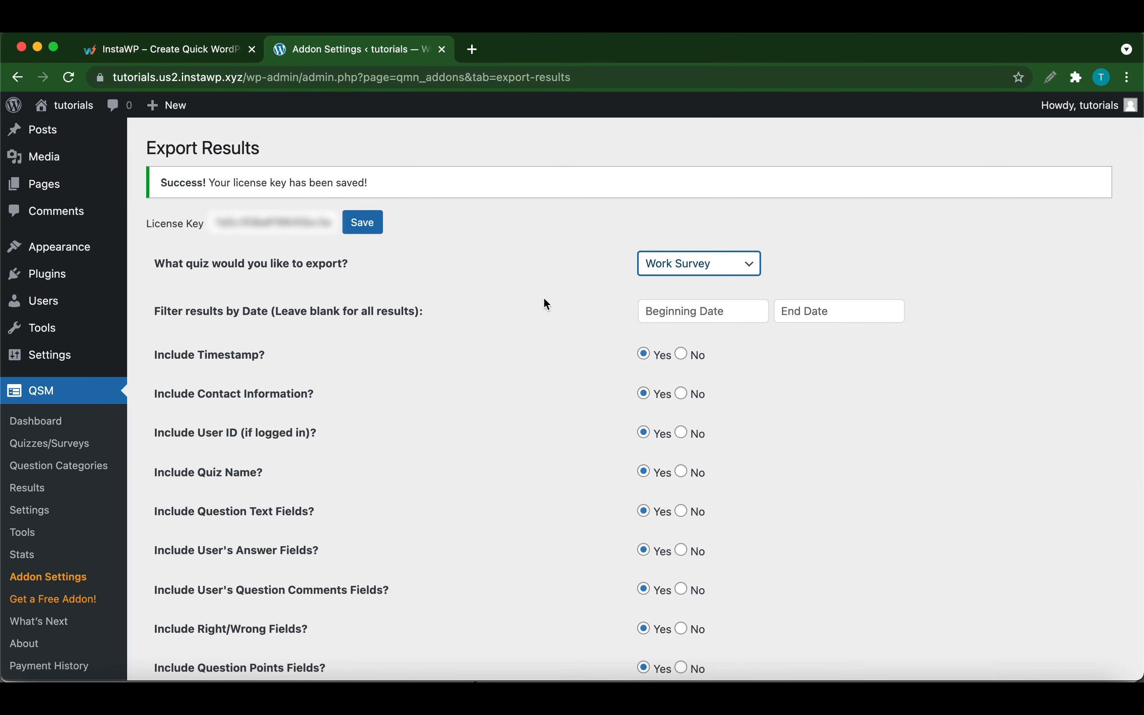
# Examine the date filter calendars and the list of fields that can be included in the export, leaving both dates blank.
pyautogui.scroll(-2, 547, 300)
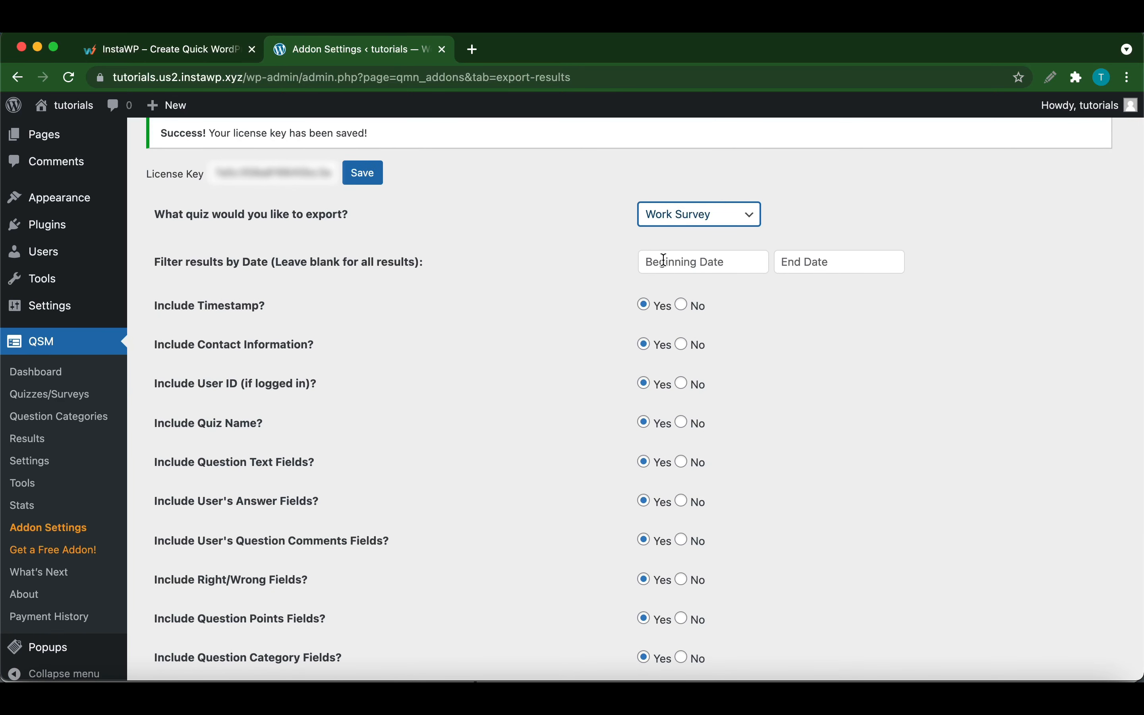
pyautogui.click(730, 262)
pyautogui.click(798, 260)
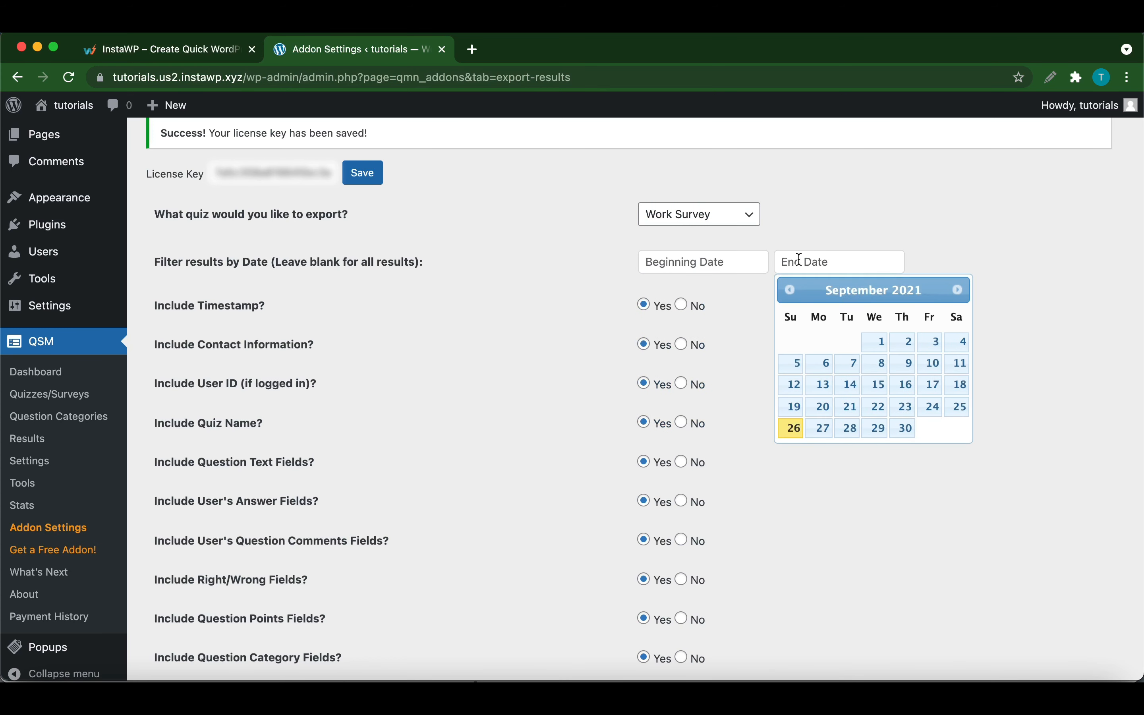
pyautogui.click(601, 262)
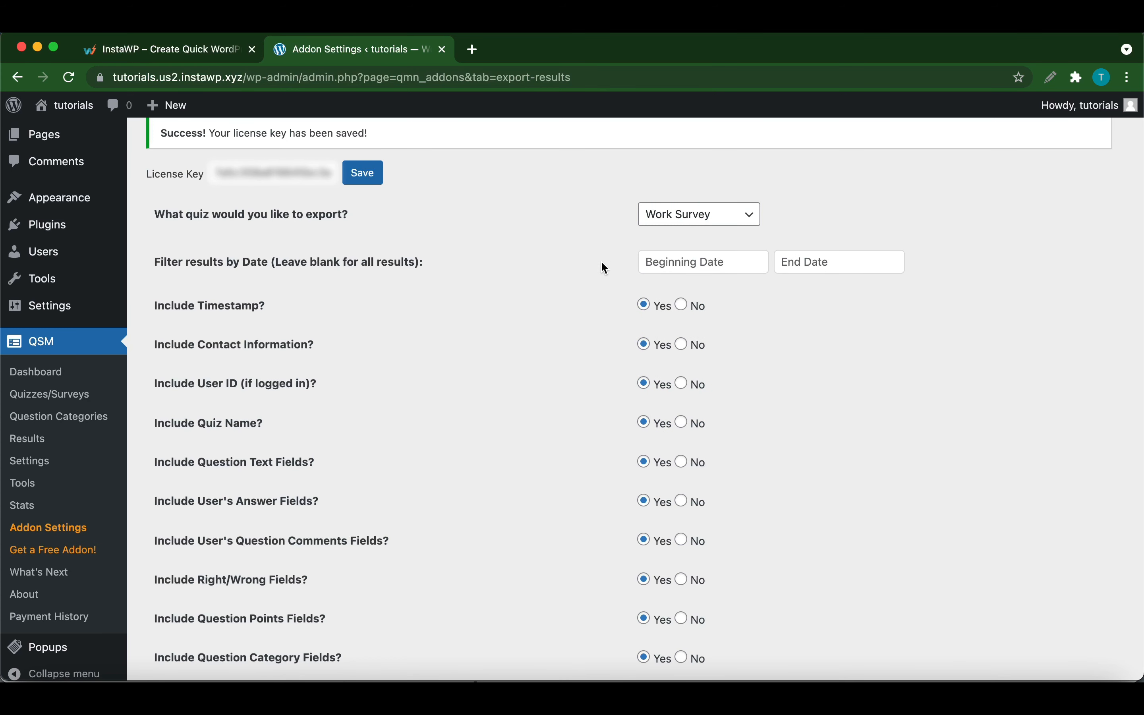
pyautogui.scroll(-4, 626, 265)
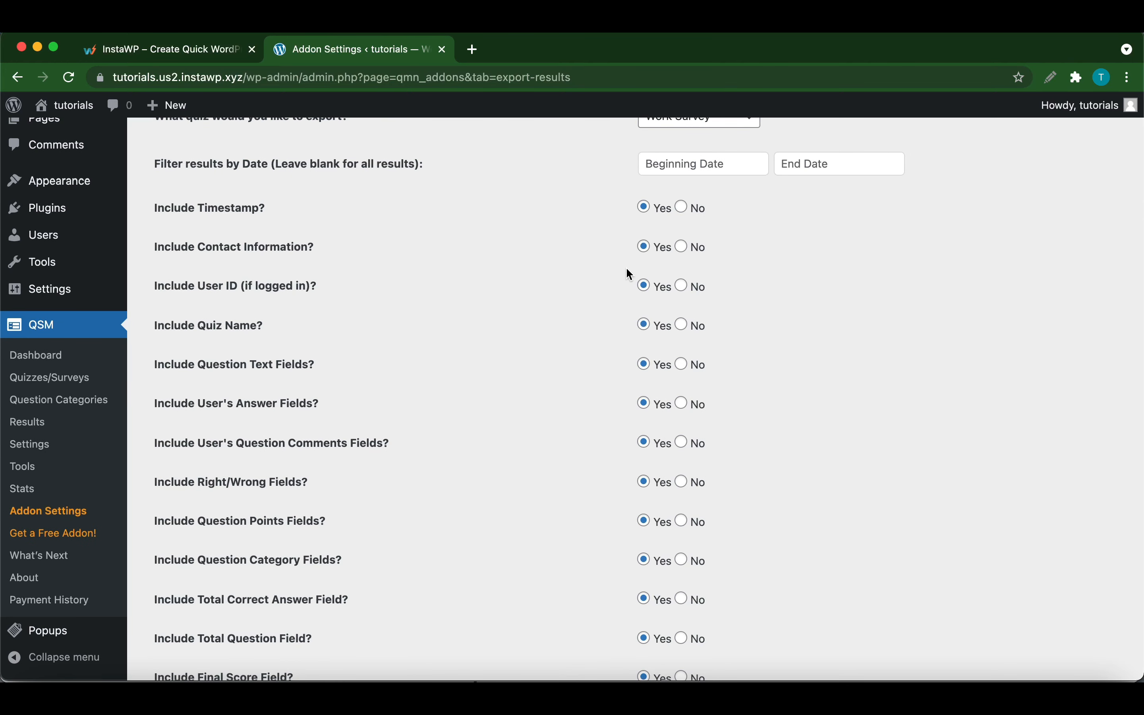
pyautogui.scroll(-7, 617, 383)
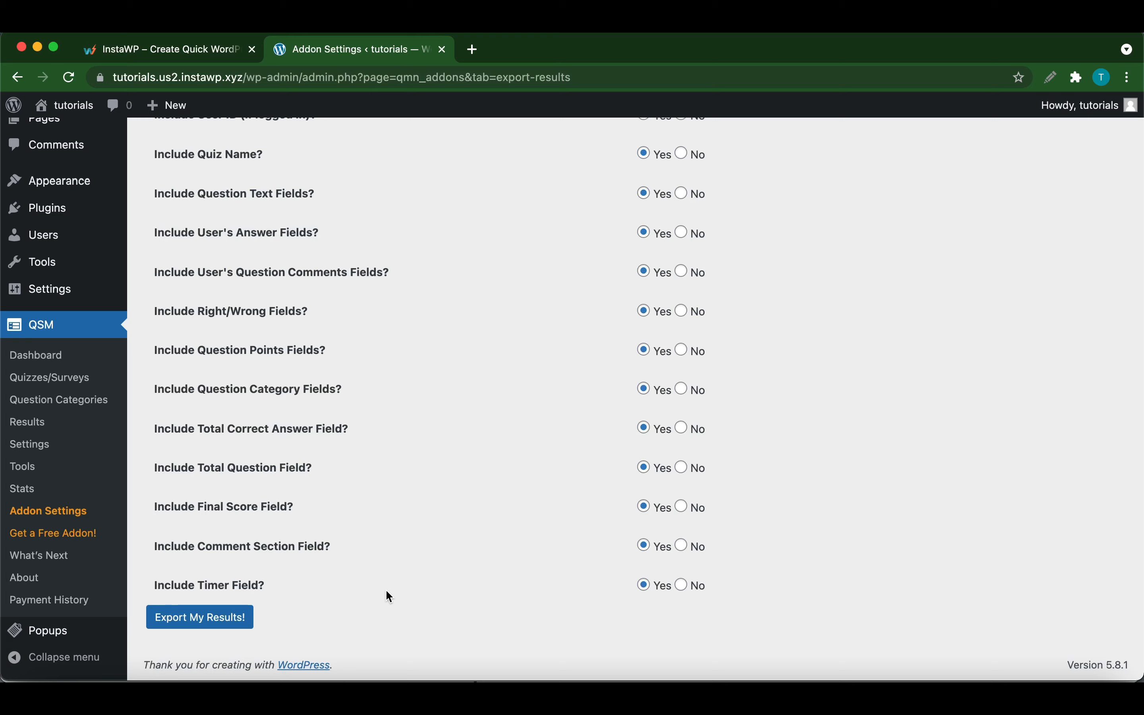
# Switch to the Export Results documentation page in Safari and read the descriptions of the export options.
pyautogui.click(97, 697)
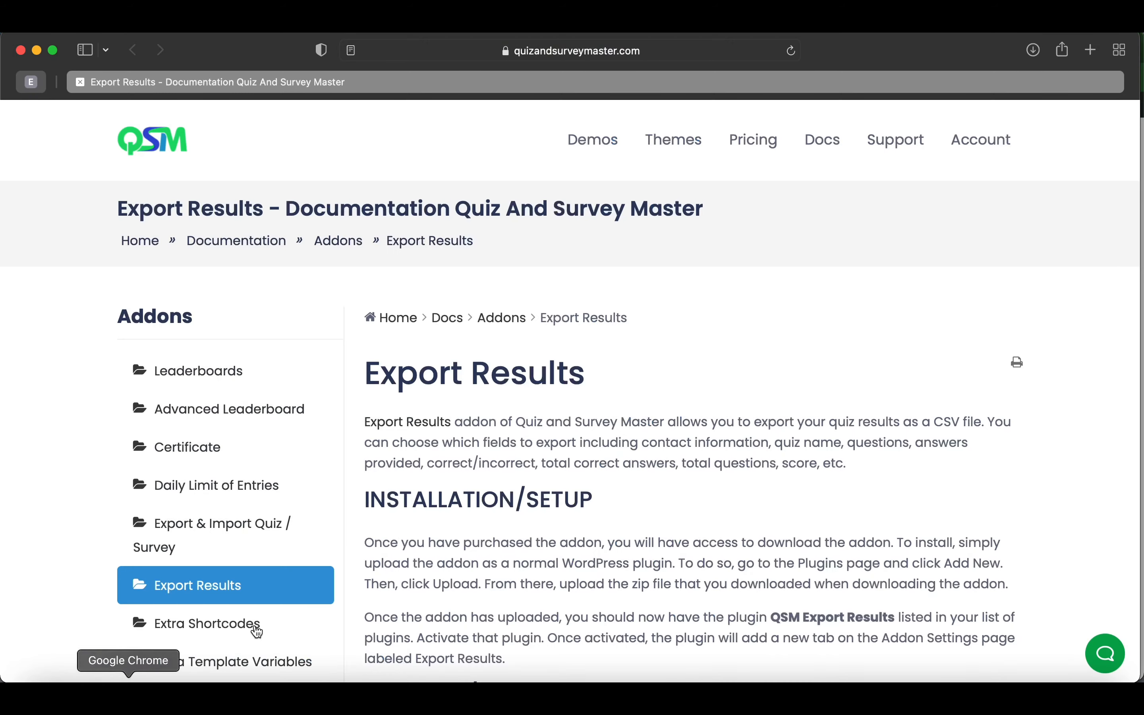
pyautogui.scroll(-20, 552, 525)
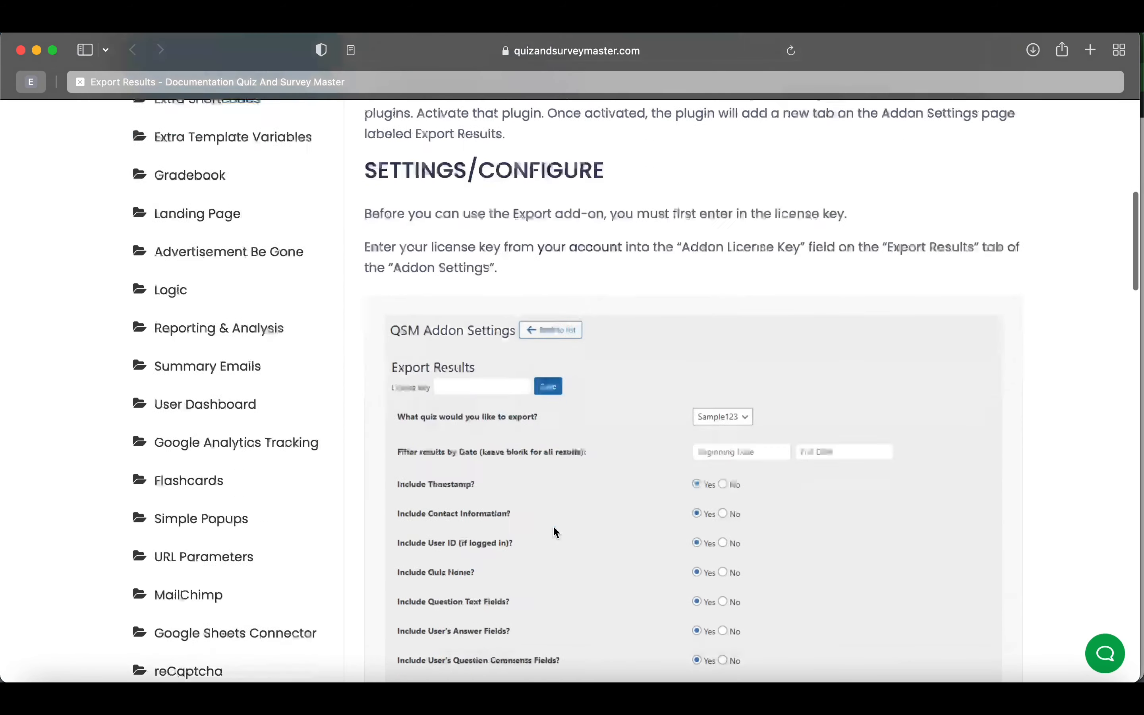
pyautogui.scroll(-20, 554, 528)
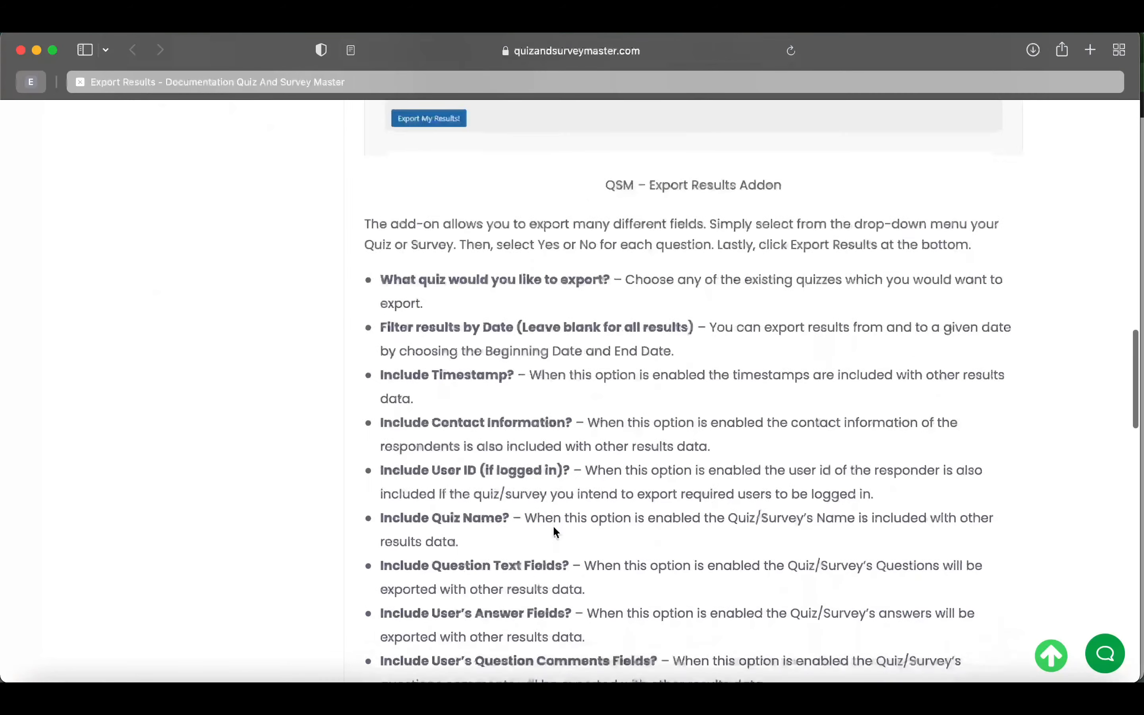
pyautogui.scroll(-5, 553, 526)
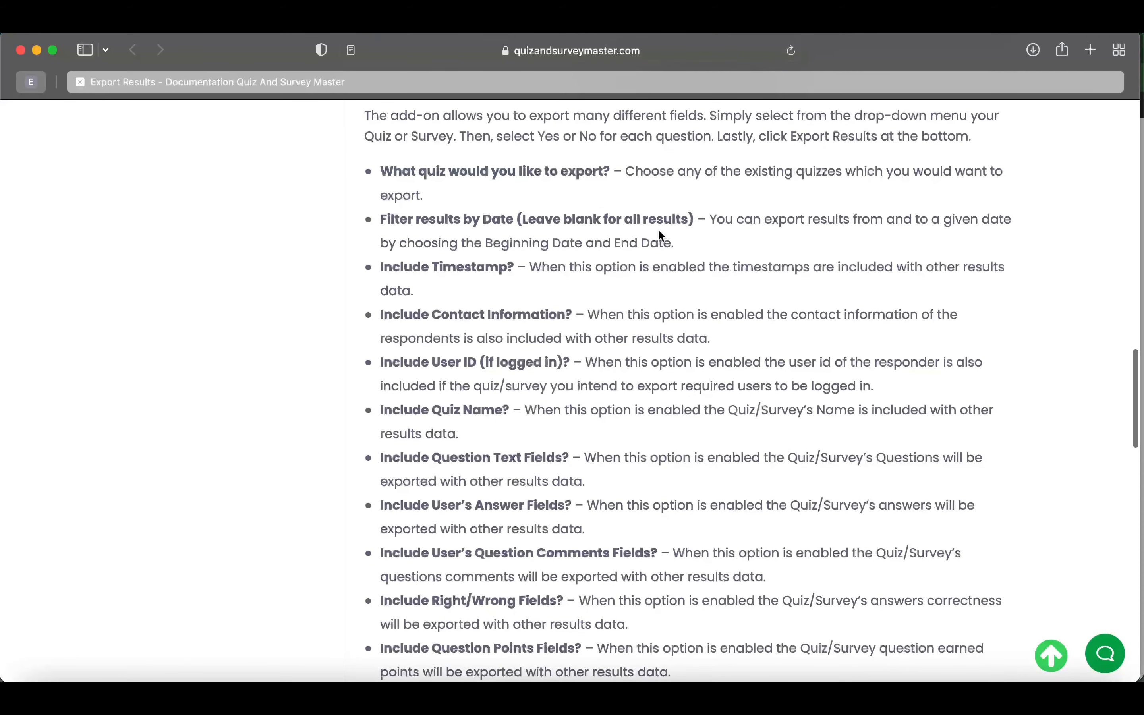
pyautogui.scroll(-3, 667, 246)
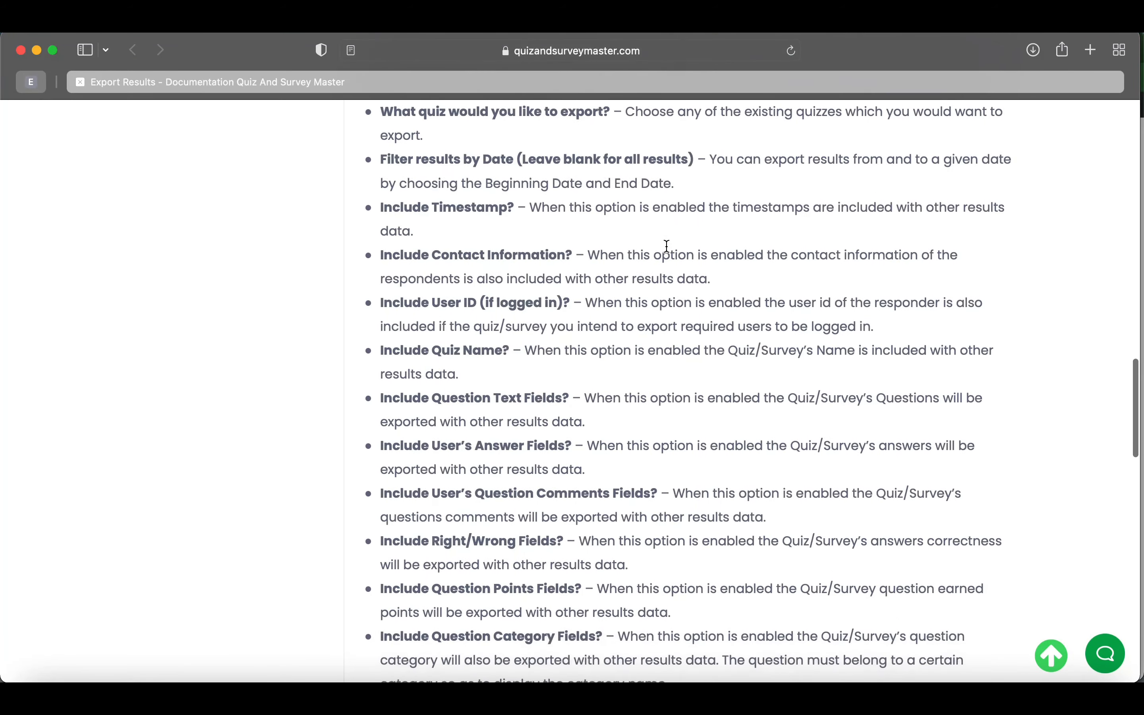
pyautogui.scroll(1, 666, 245)
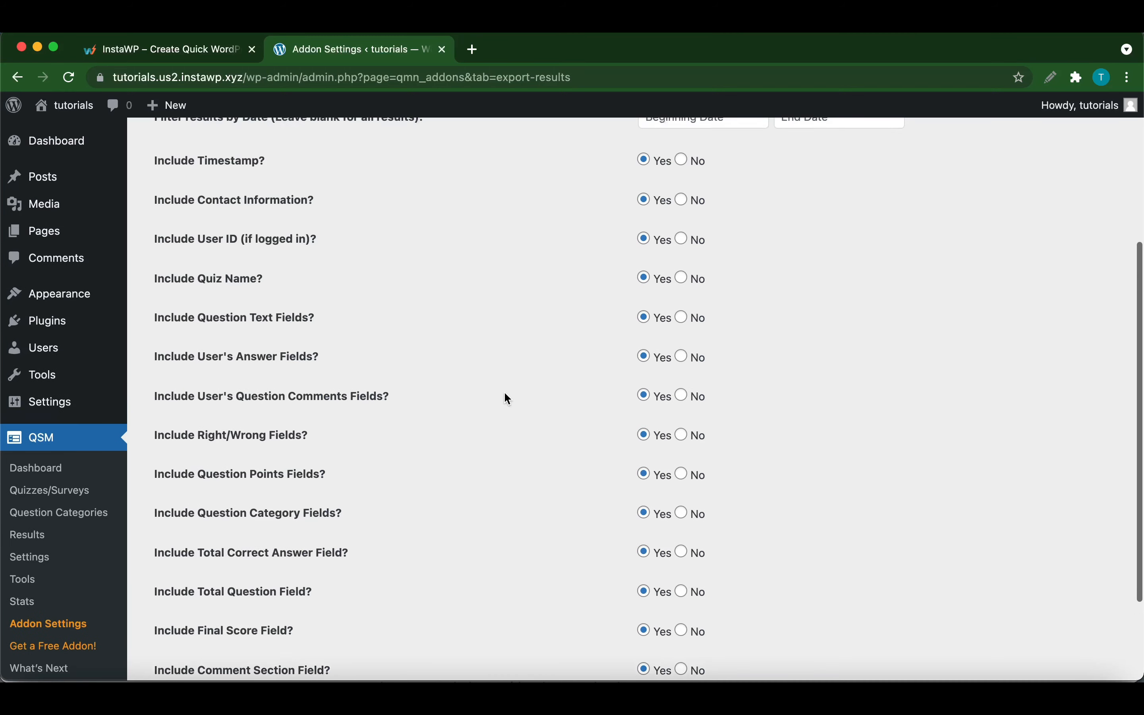
# Exclude the timestamp, the user ID and the user's question comments fields from the Work Survey export.
pyautogui.scroll(-4, 504, 392)
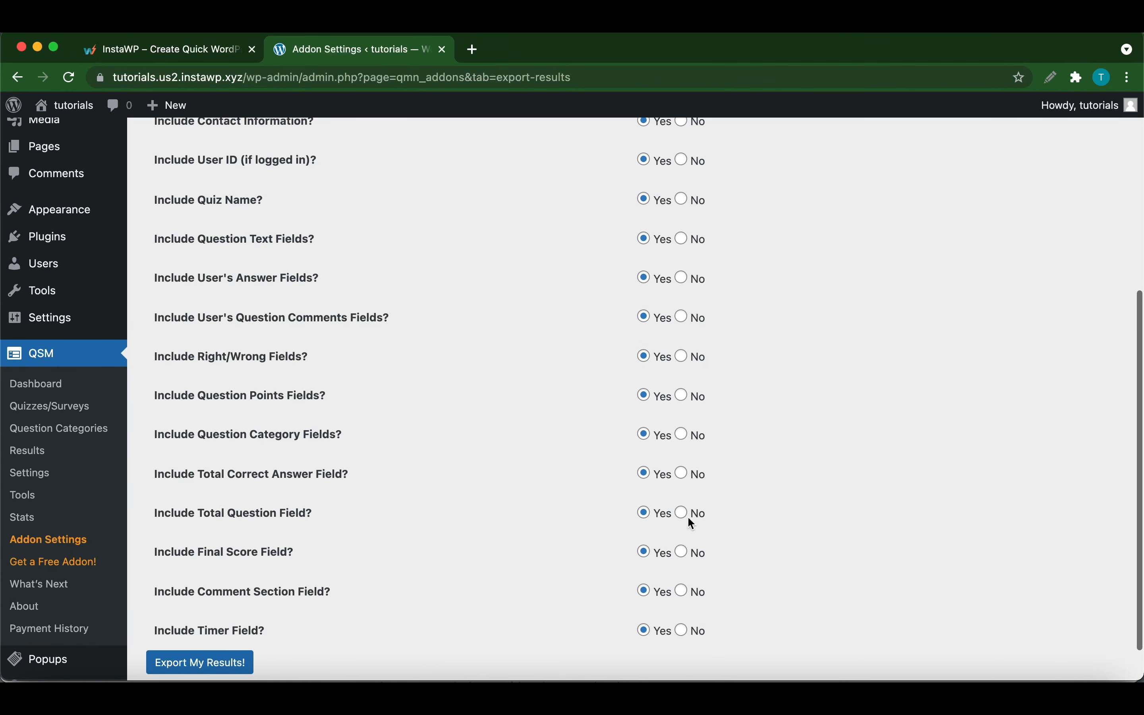
pyautogui.scroll(5, 443, 640)
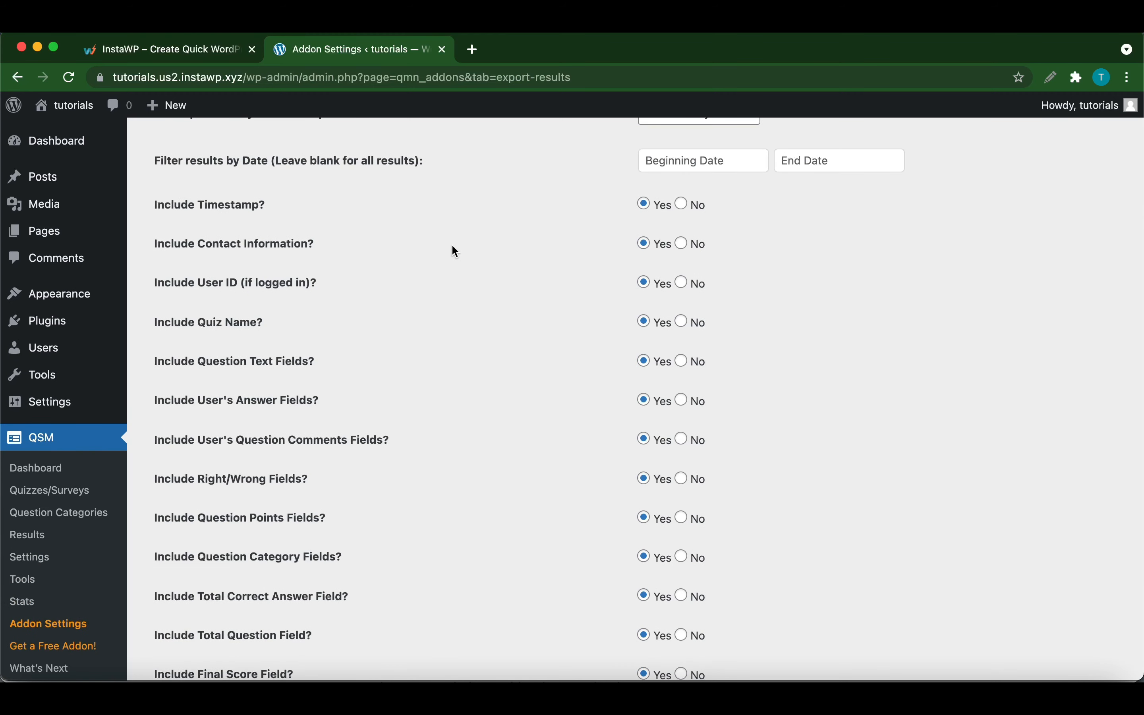
pyautogui.click(690, 211)
pyautogui.scroll(-1, 684, 245)
pyautogui.click(683, 257)
pyautogui.scroll(-2, 689, 286)
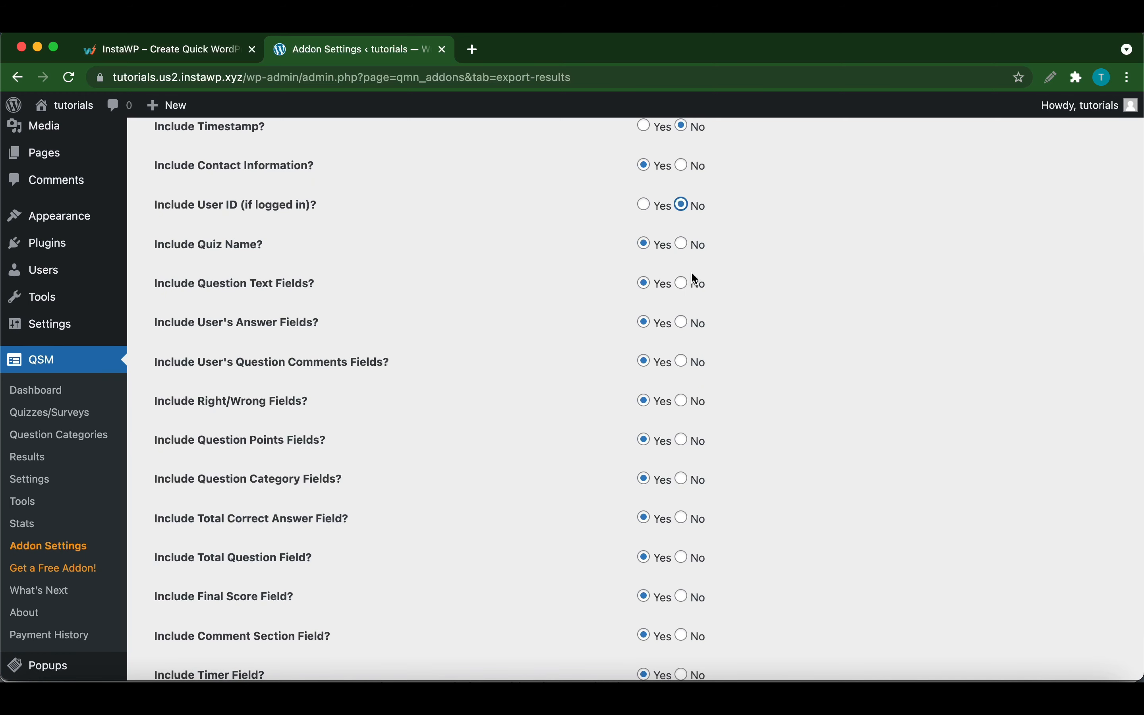
pyautogui.scroll(-3, 691, 287)
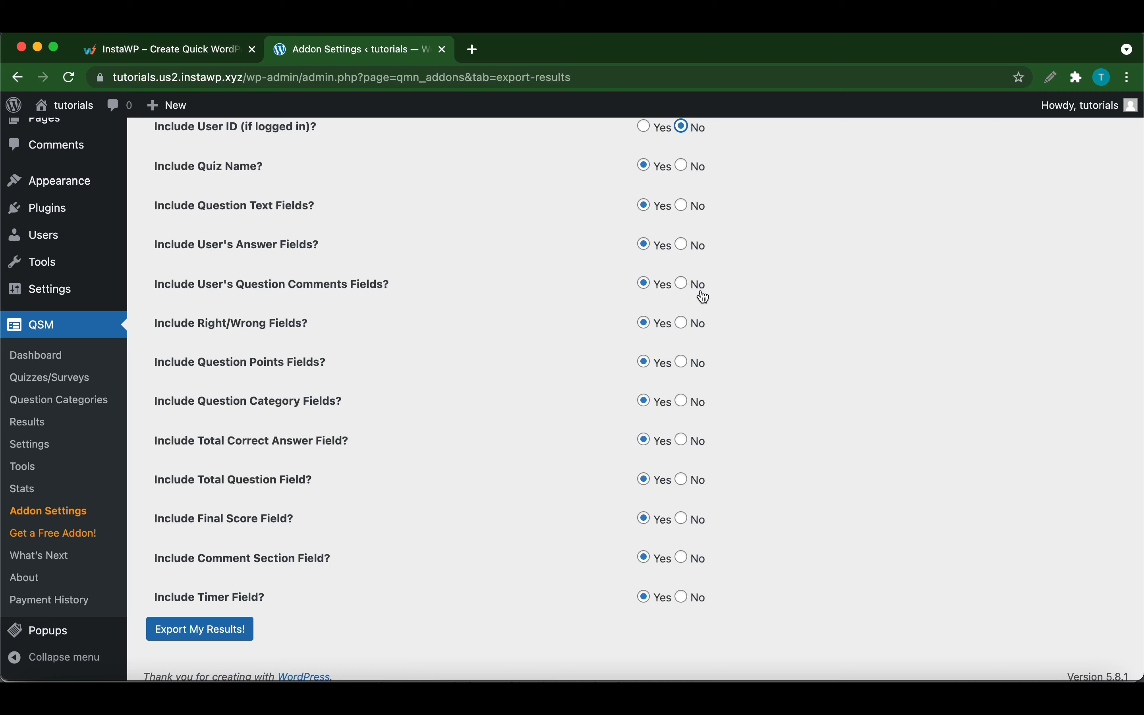
pyautogui.click(687, 290)
pyautogui.scroll(-1, 696, 332)
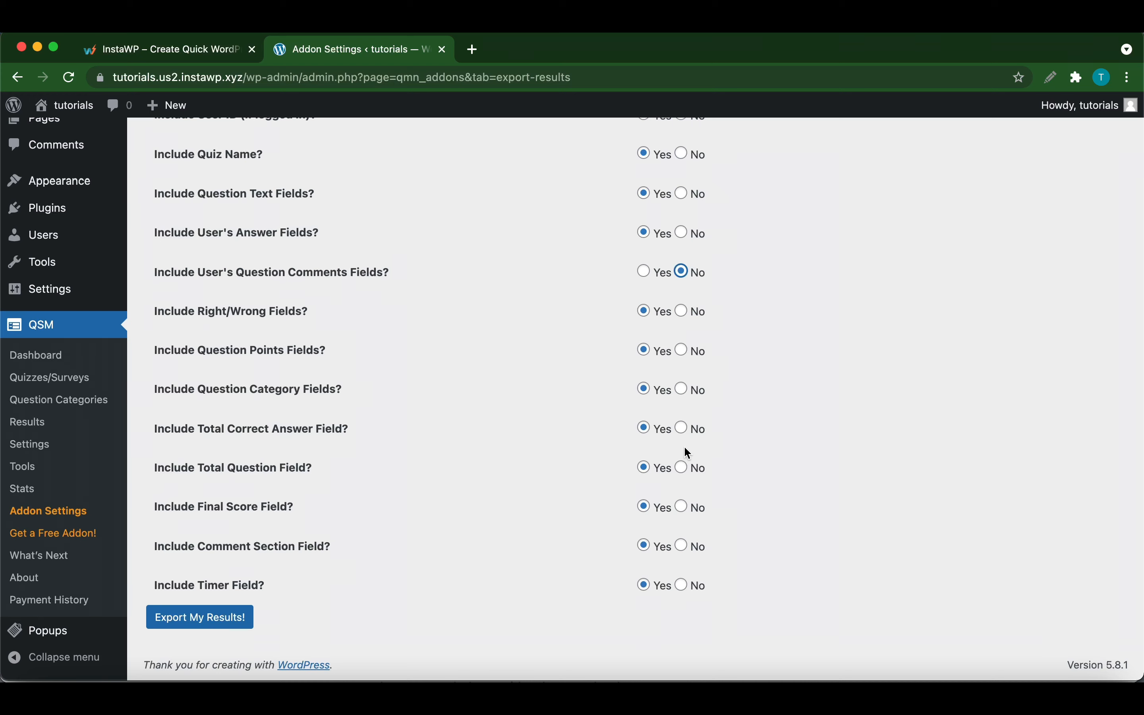
# Exclude the total question, comment section and timer fields, and export the survey results.
pyautogui.click(688, 465)
pyautogui.click(684, 546)
pyautogui.click(684, 586)
pyautogui.scroll(5, 738, 467)
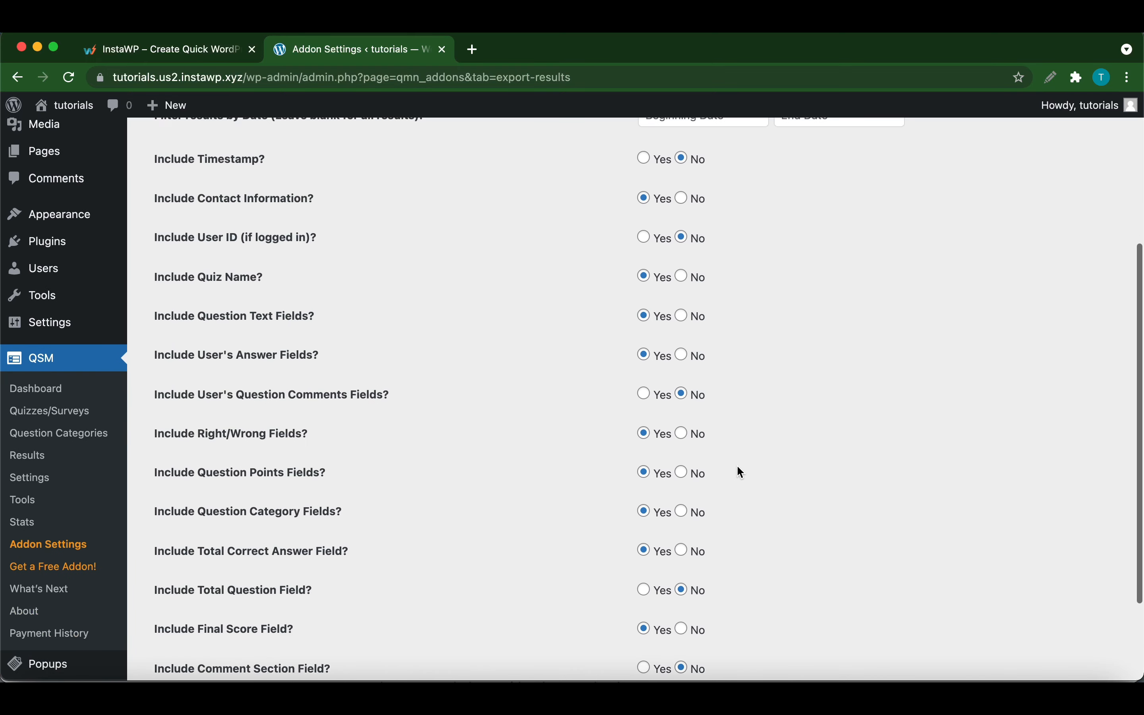
pyautogui.scroll(-5, 738, 467)
pyautogui.click(229, 625)
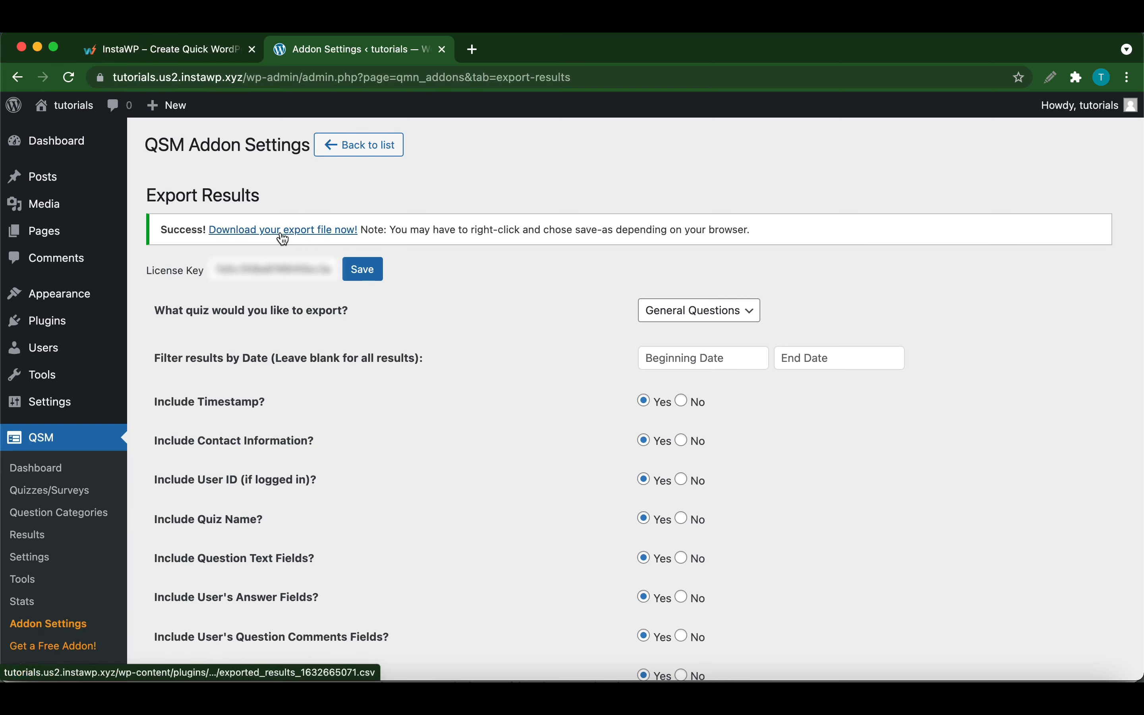
pyautogui.rightClick(281, 232)
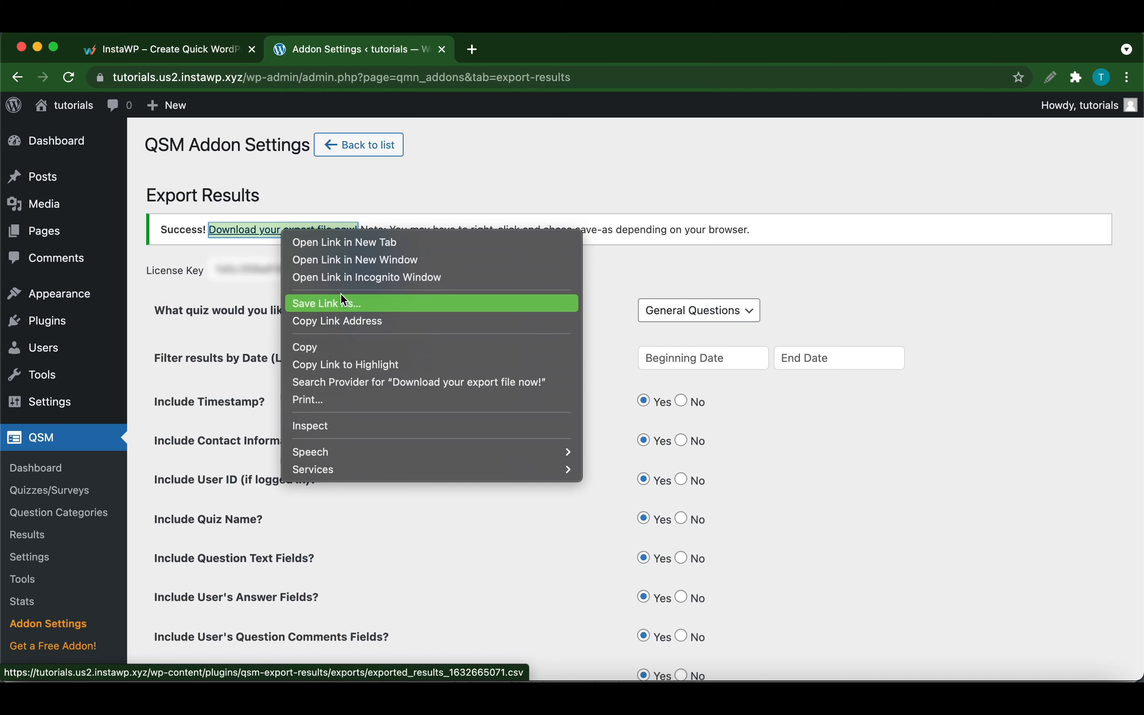
pyautogui.click(527, 564)
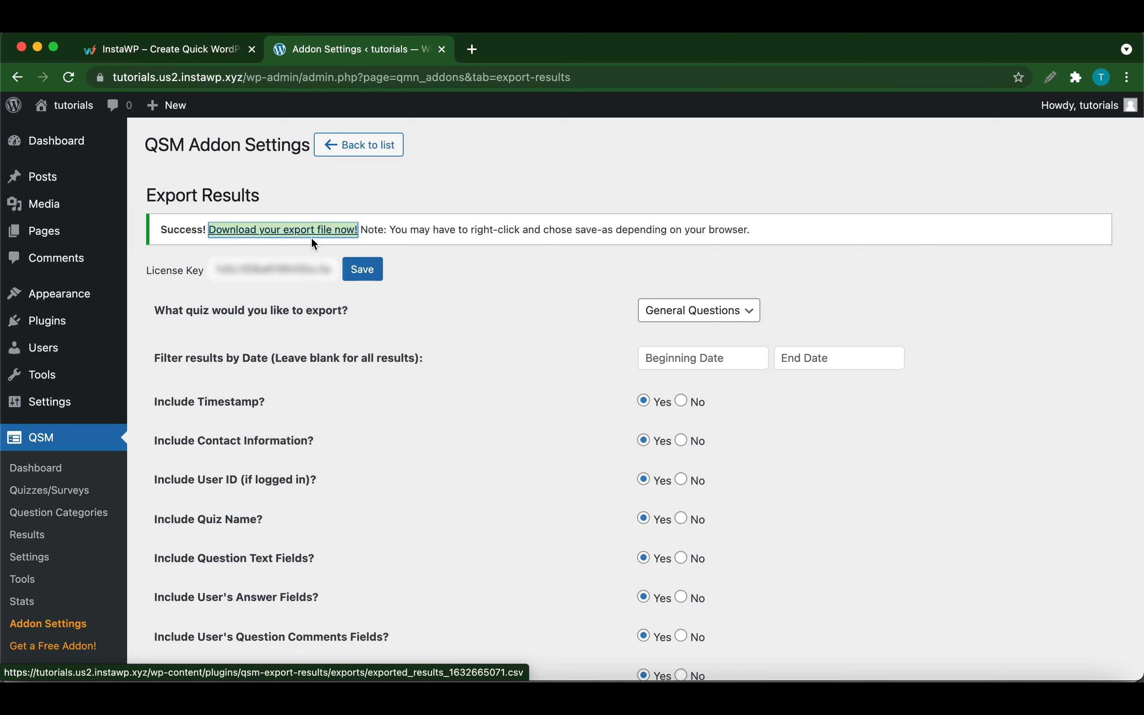
pyautogui.click(403, 253)
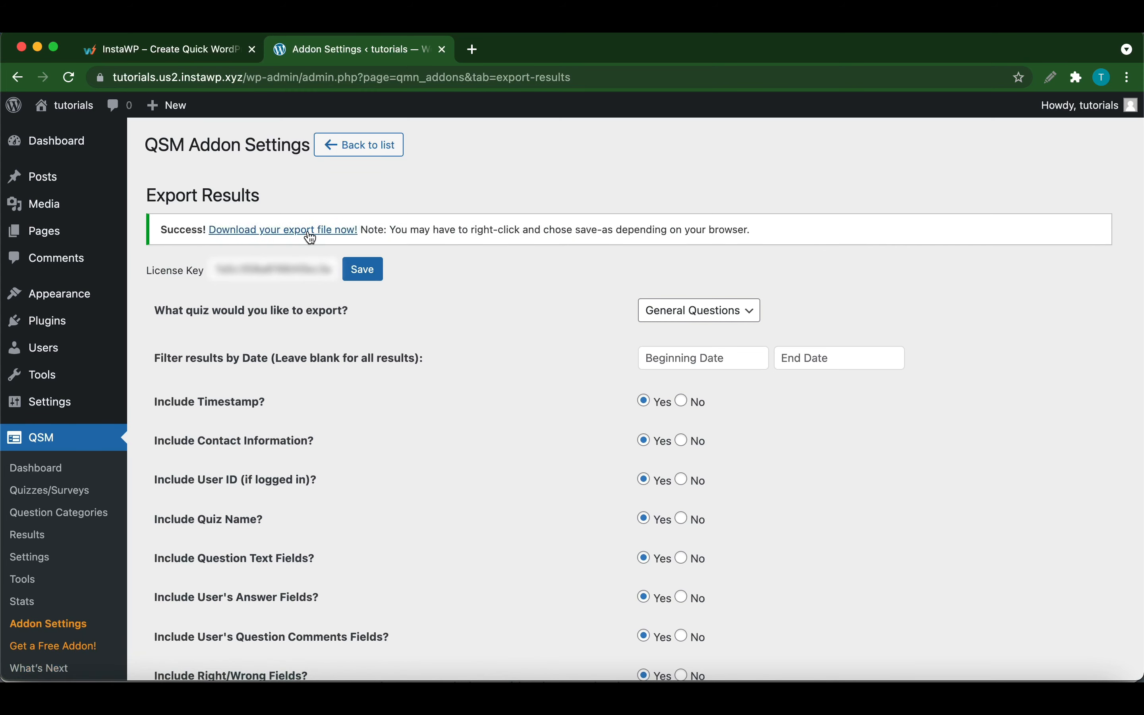
# Download the generated CSV export file and show it in Finder.
pyautogui.click(282, 230)
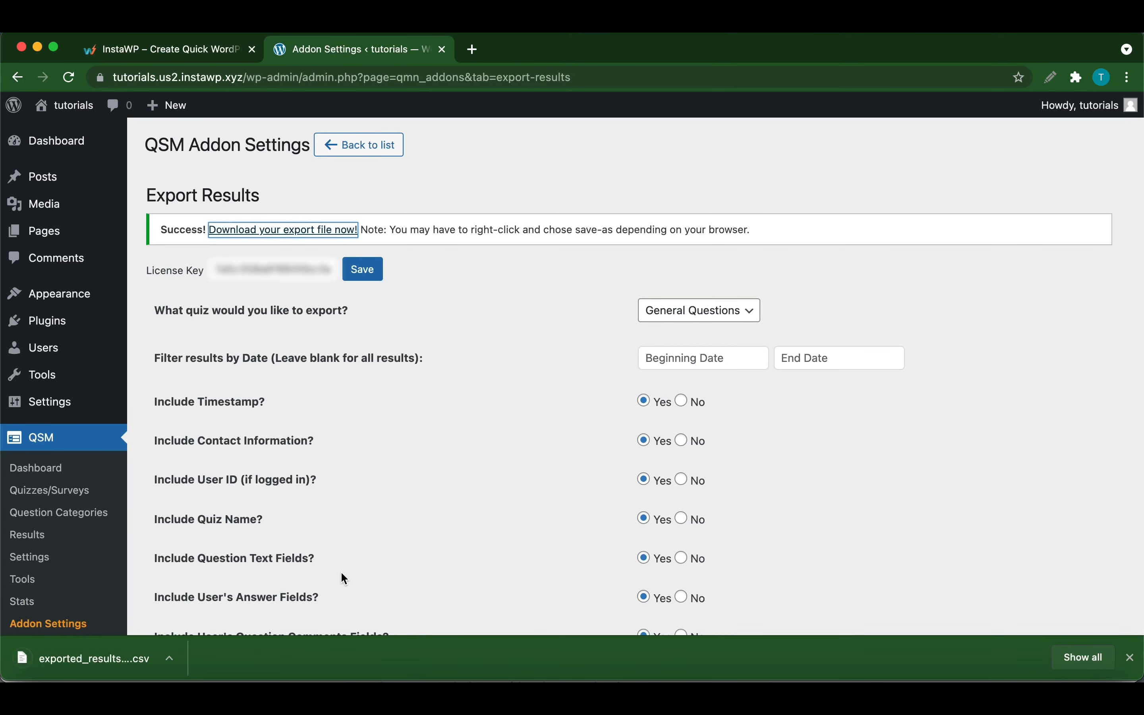
pyautogui.scroll(-2, 340, 566)
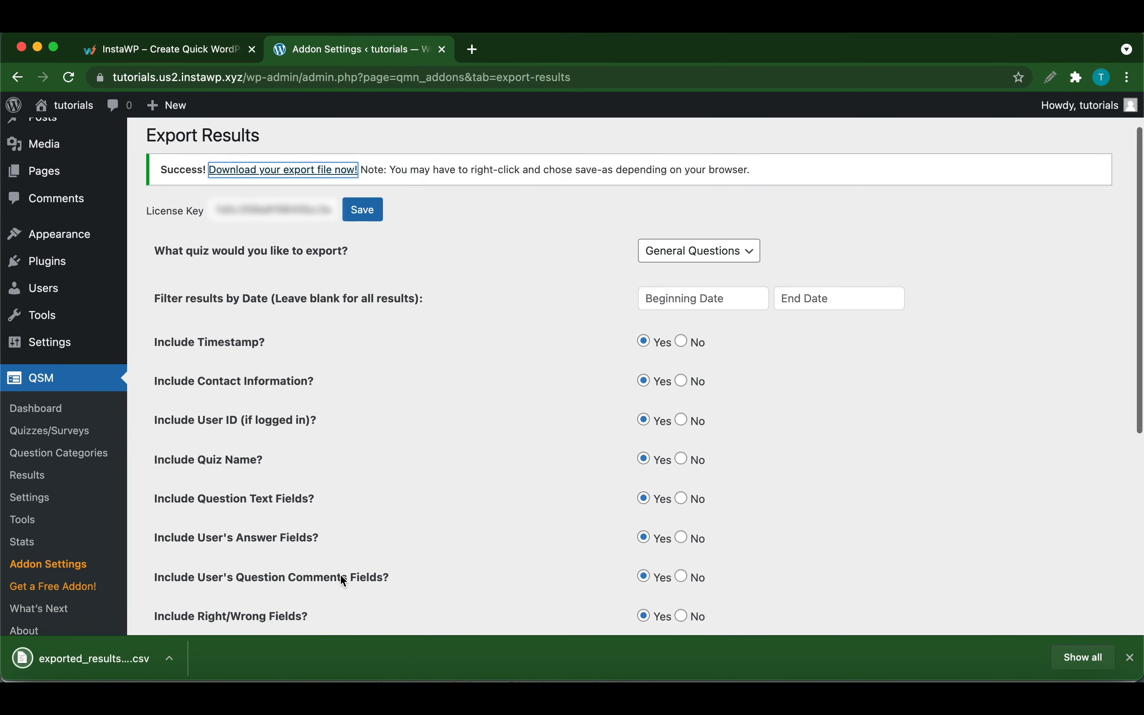
pyautogui.click(173, 662)
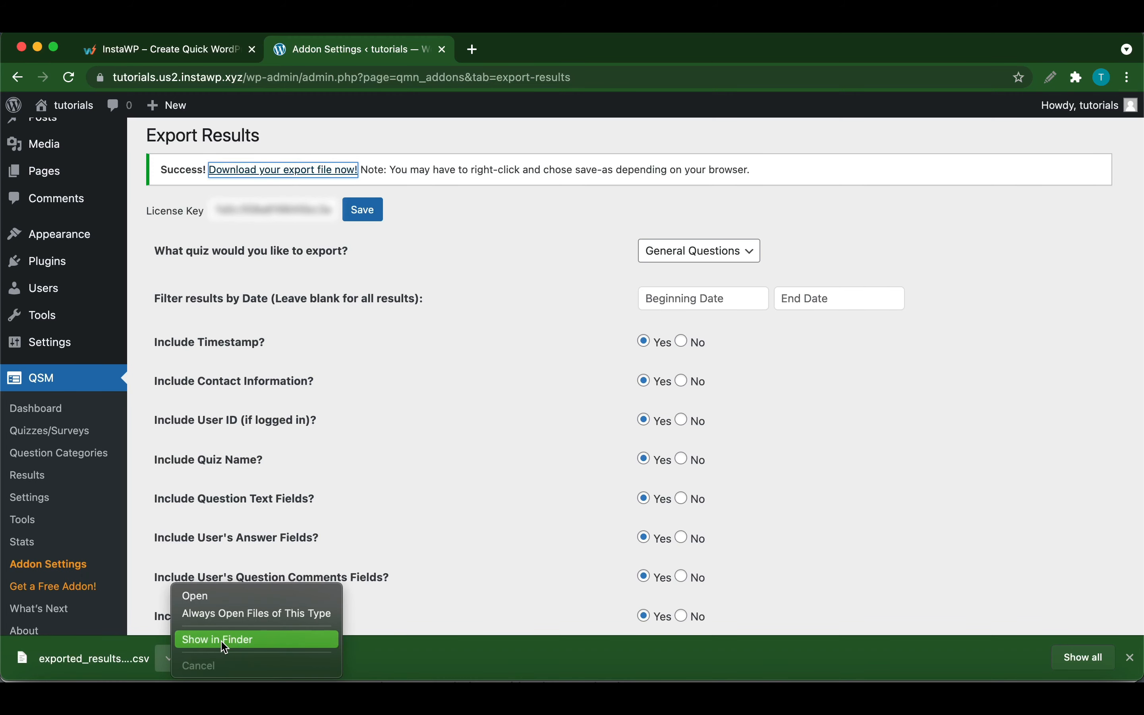
pyautogui.click(237, 642)
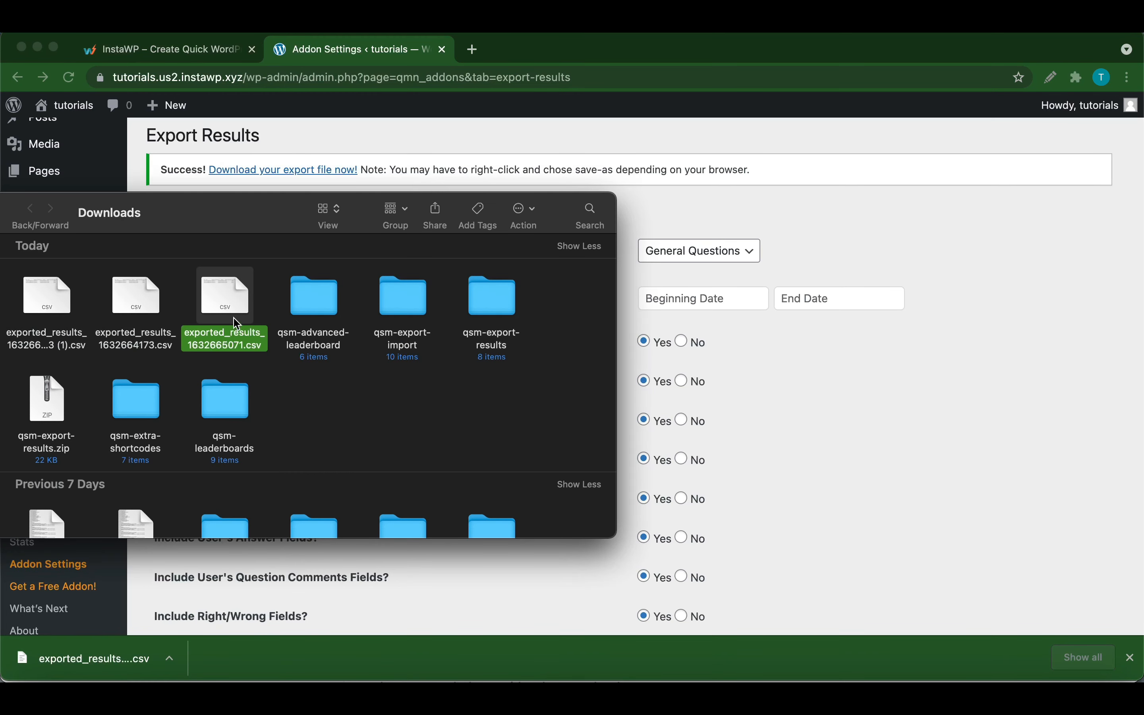
# Open exported_results_1632665071.csv in TextEdit, widen the window to review the exported rows, and close it to return to the addon settings.
pyautogui.rightClick(229, 307)
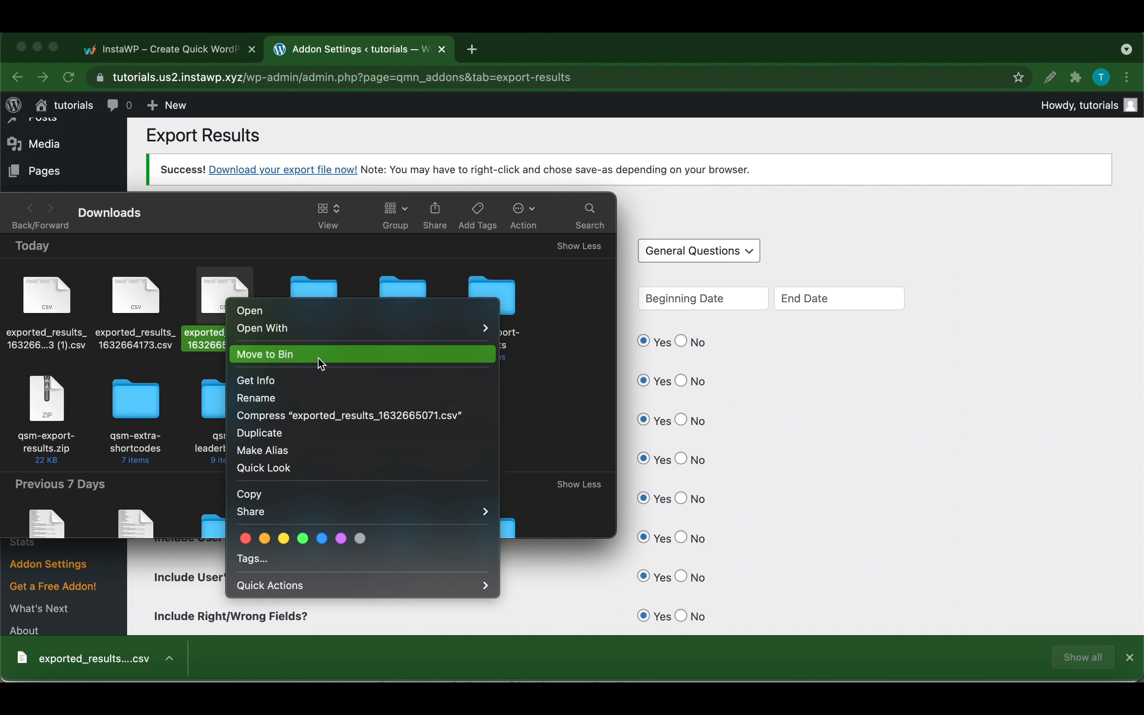
pyautogui.moveTo(328, 329)
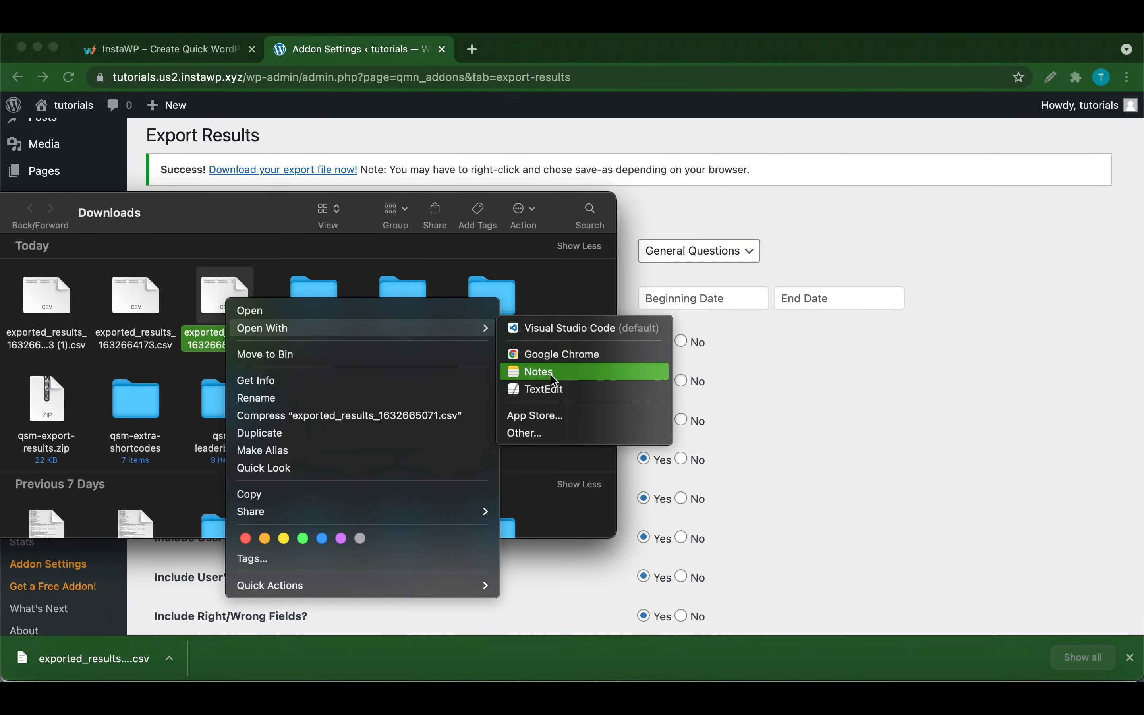
pyautogui.click(552, 389)
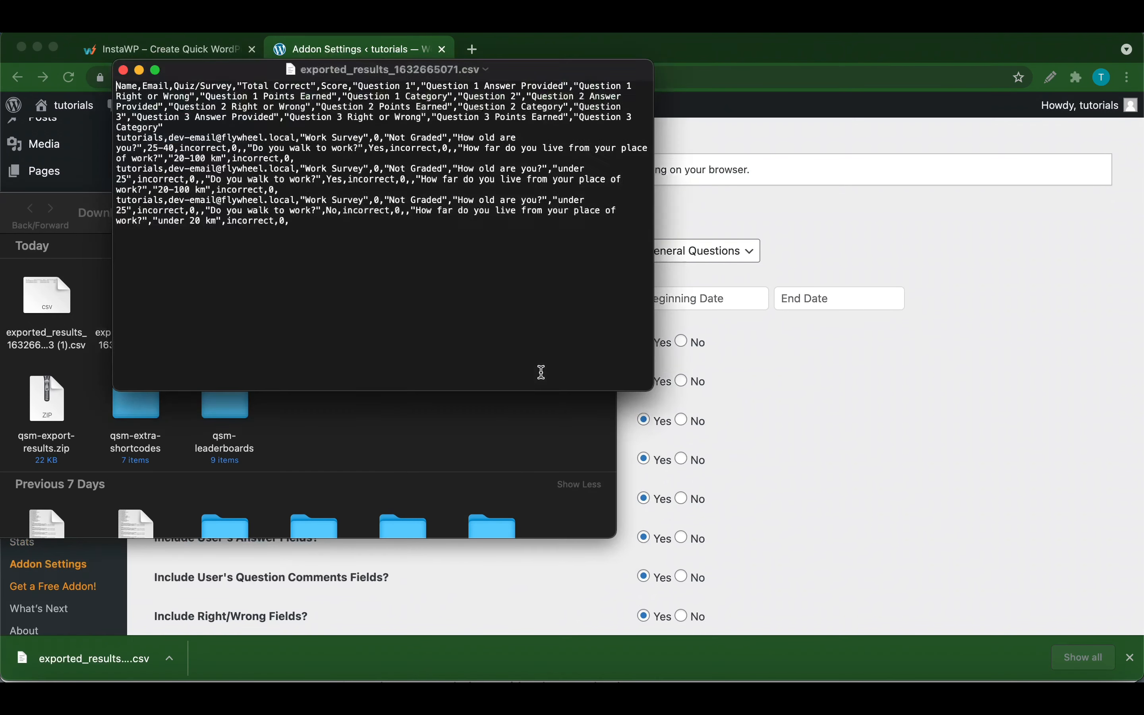
pyautogui.moveTo(657, 278); pyautogui.dragTo(1119, 321)
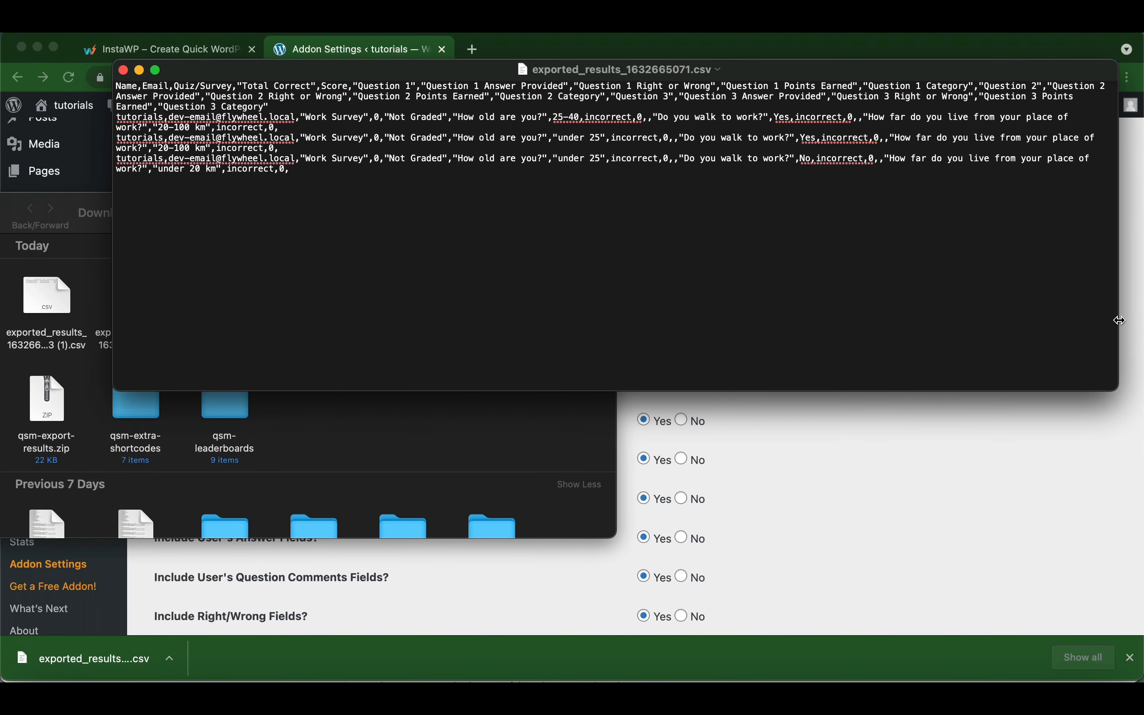
pyautogui.click(123, 70)
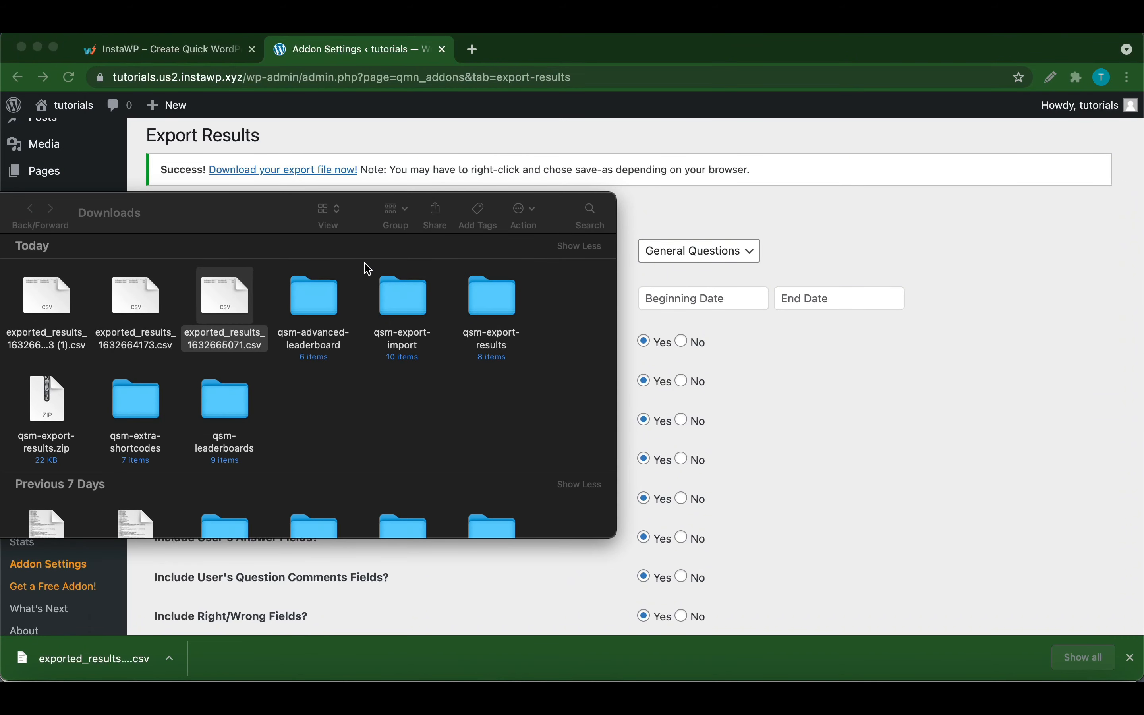
pyautogui.click(819, 398)
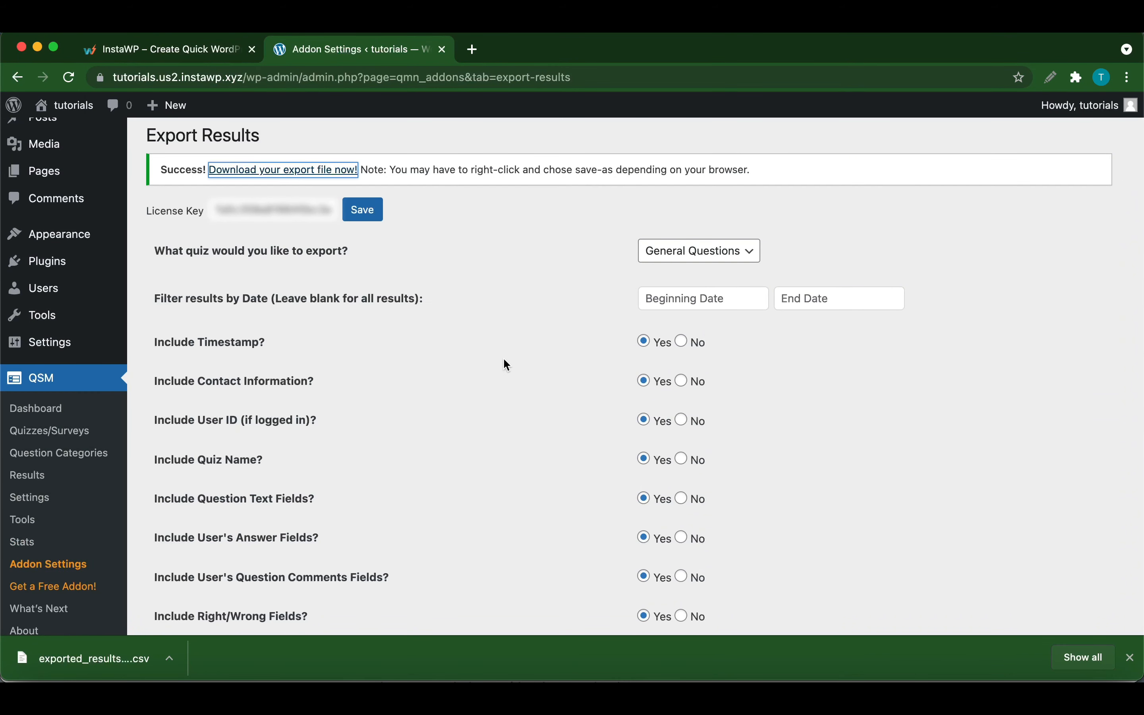
pyautogui.scroll(3, 504, 360)
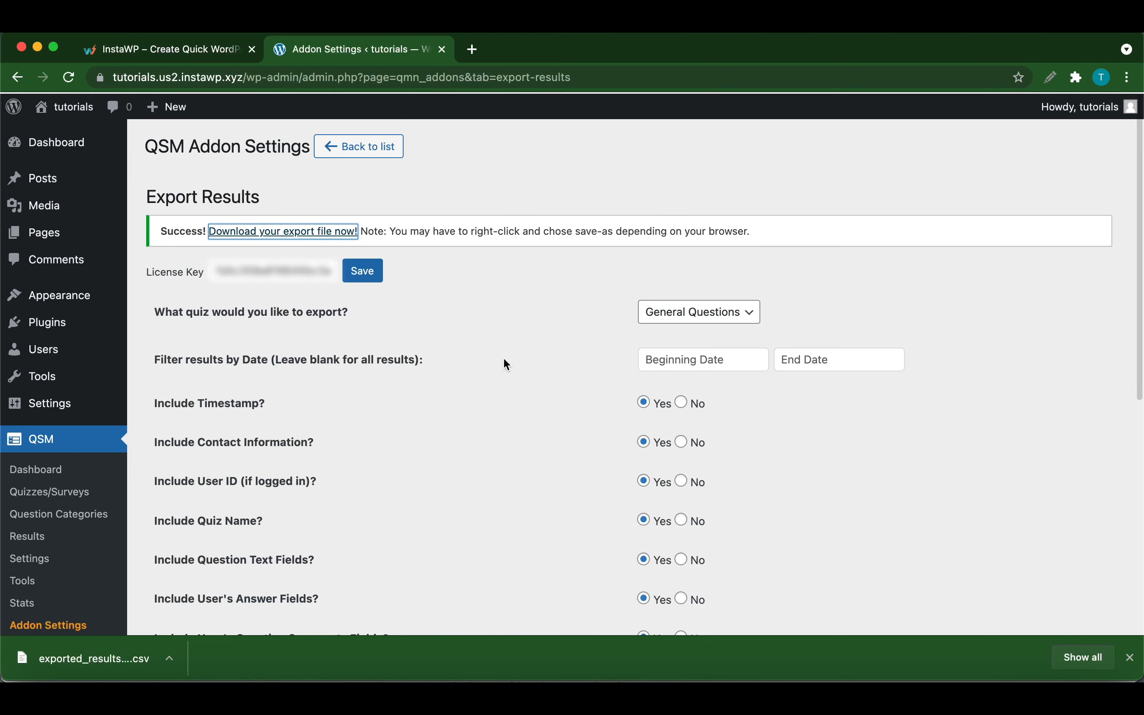